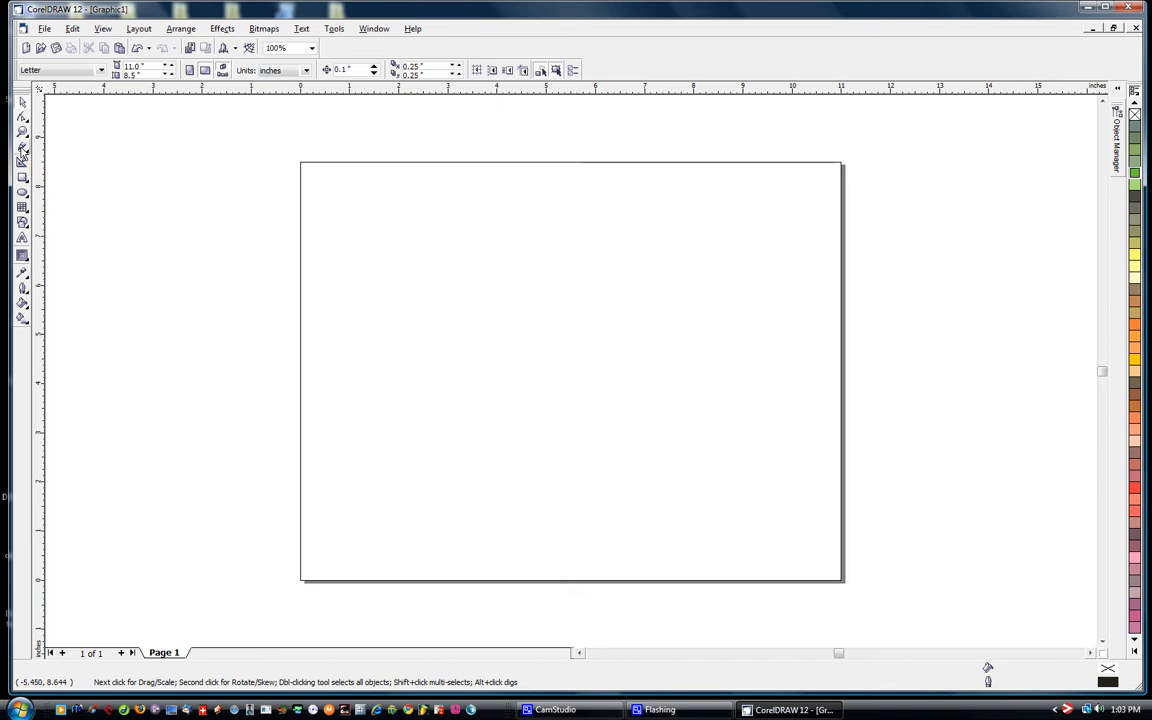
left_click(23, 150)
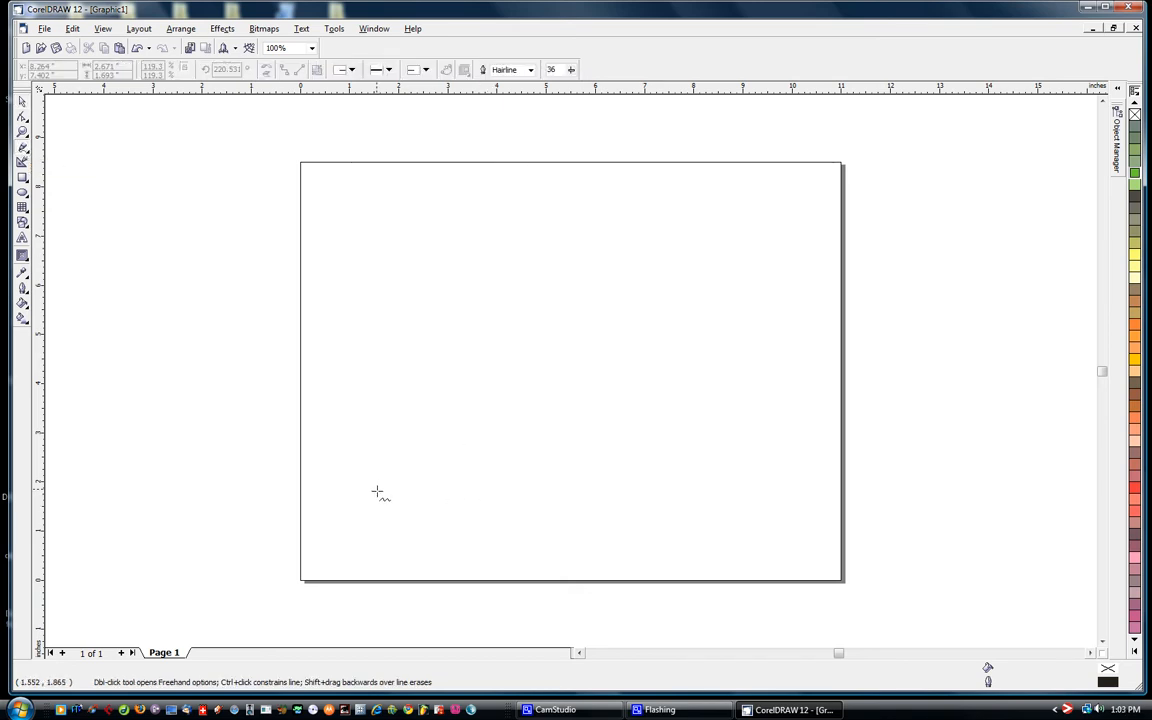
mouse_move(378, 492)
left_mouse_down()
mouse_move(427, 444)
mouse_move(413, 370)
mouse_move(430, 325)
mouse_move(476, 269)
mouse_move(479, 215)
mouse_move(368, 198)
mouse_move(374, 163)
mouse_move(547, 192)
mouse_move(570, 232)
mouse_move(522, 264)
mouse_move(513, 324)
mouse_move(473, 389)
mouse_move(471, 478)
mouse_move(435, 508)
mouse_move(380, 490)
left_mouse_up()
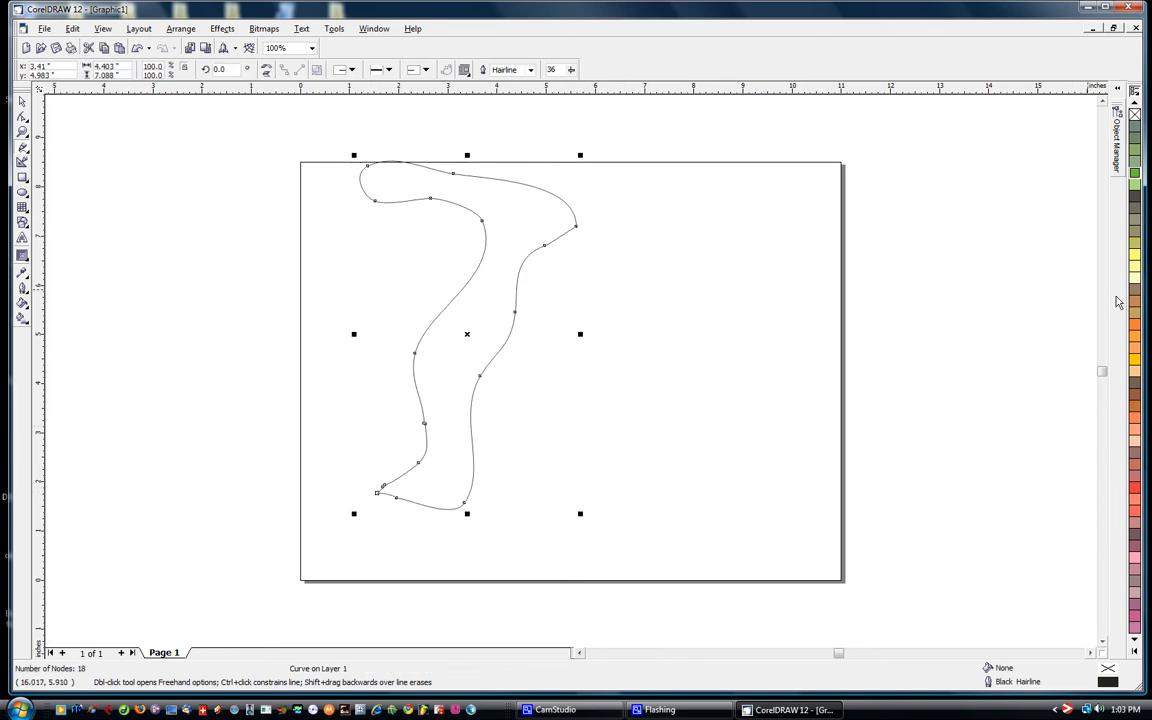
left_click(1135, 187)
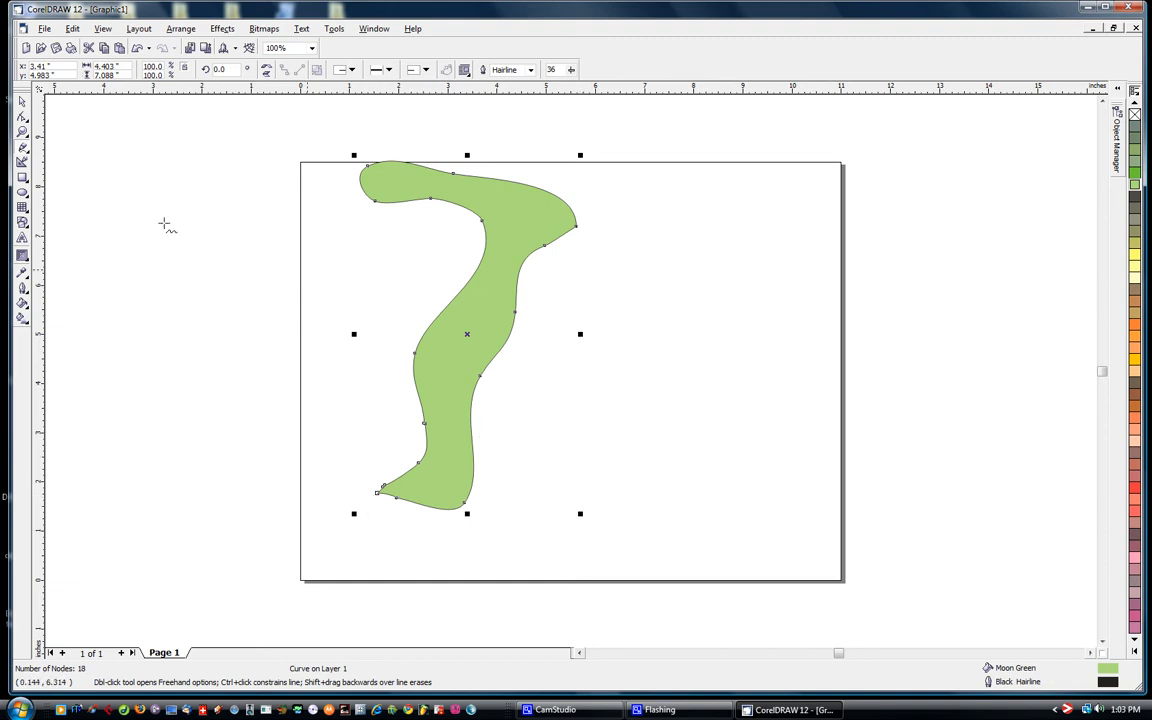
left_click(22, 101)
left_click_drag(470, 329, 636, 379)
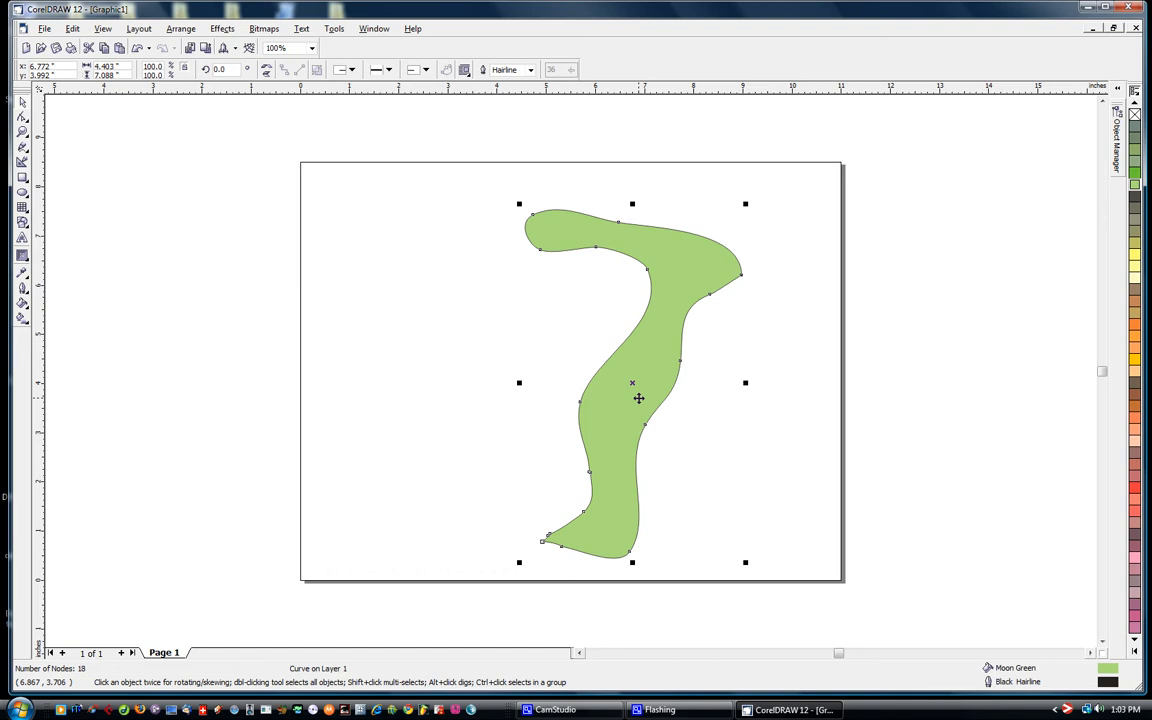
key("Delete")
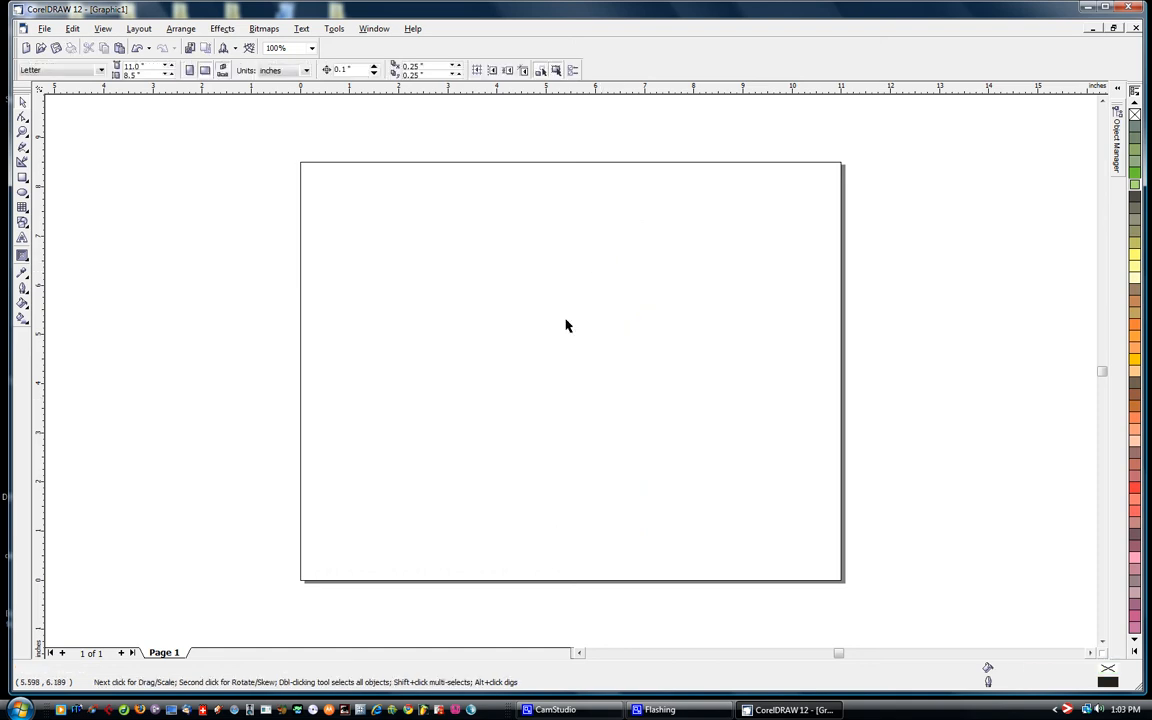
- Draw a closed, narrow upright triangle about 2.3 inches wide and 5.8 inches high with straight Freehand tool lines
left_click(23, 150)
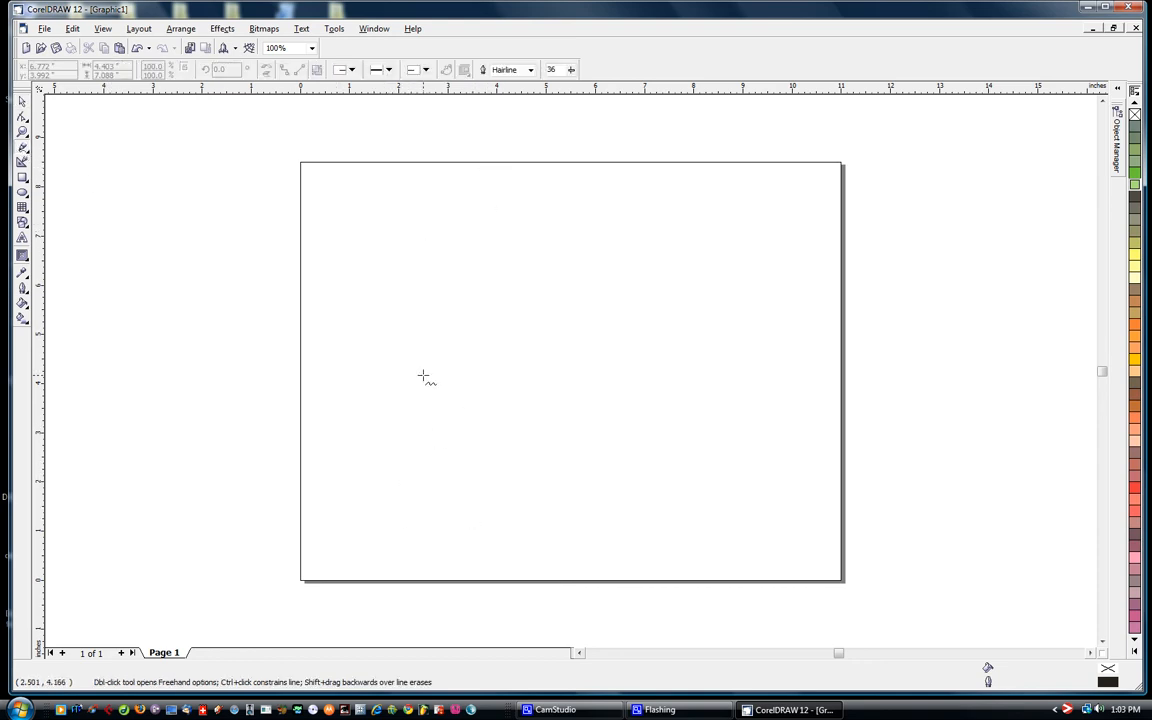
left_click(385, 519)
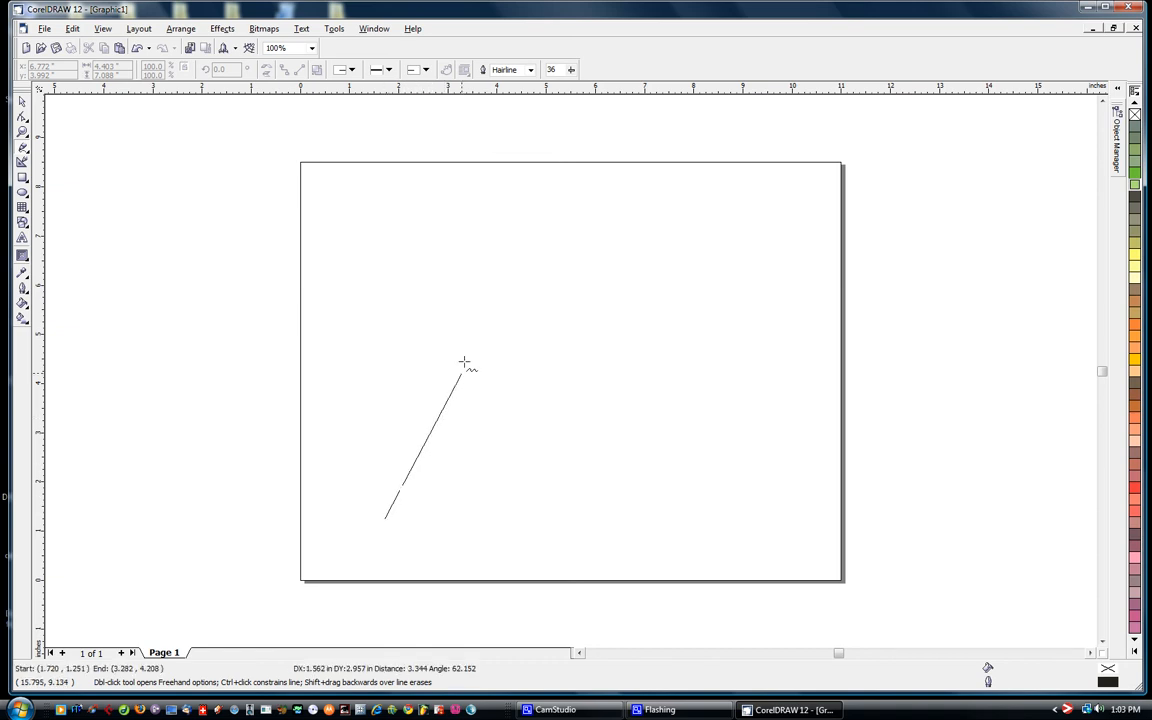
left_click(454, 233)
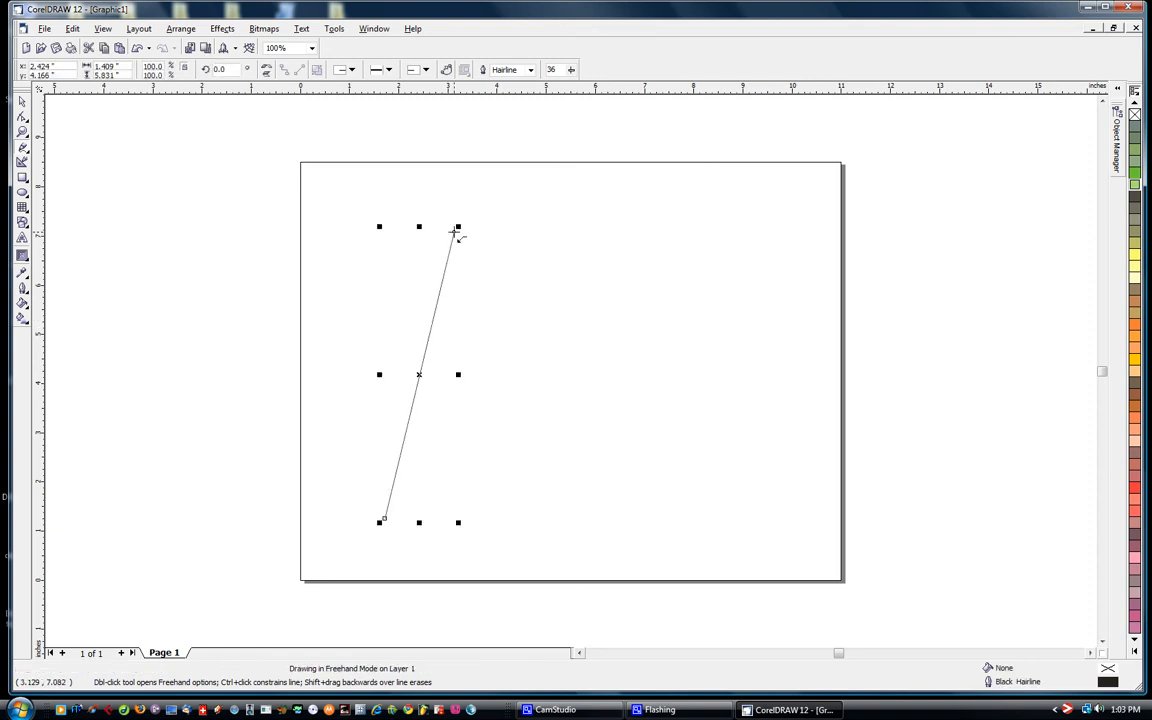
left_click(455, 231)
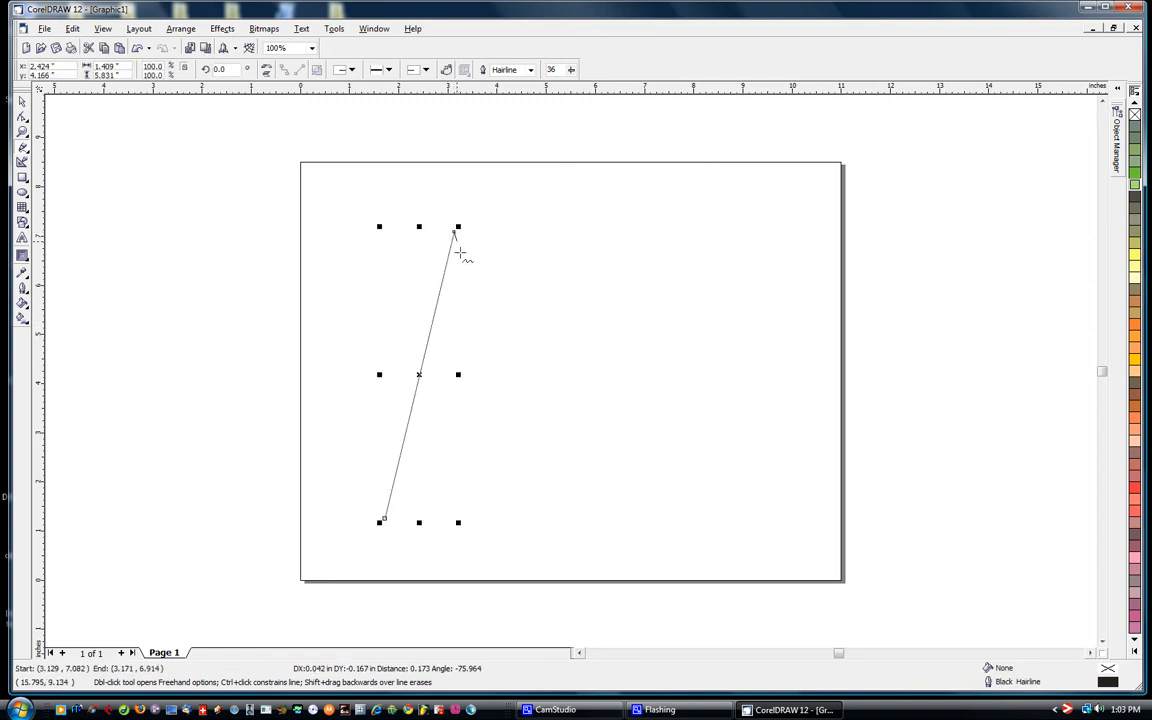
left_click(496, 518)
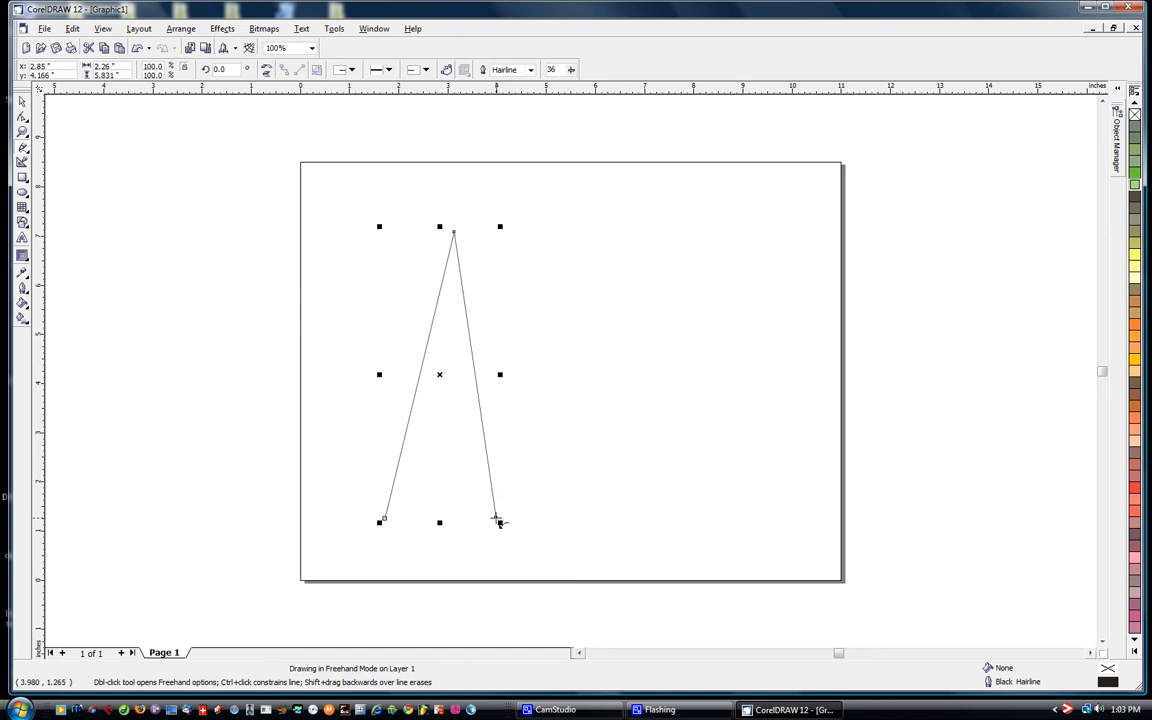
left_click(498, 521)
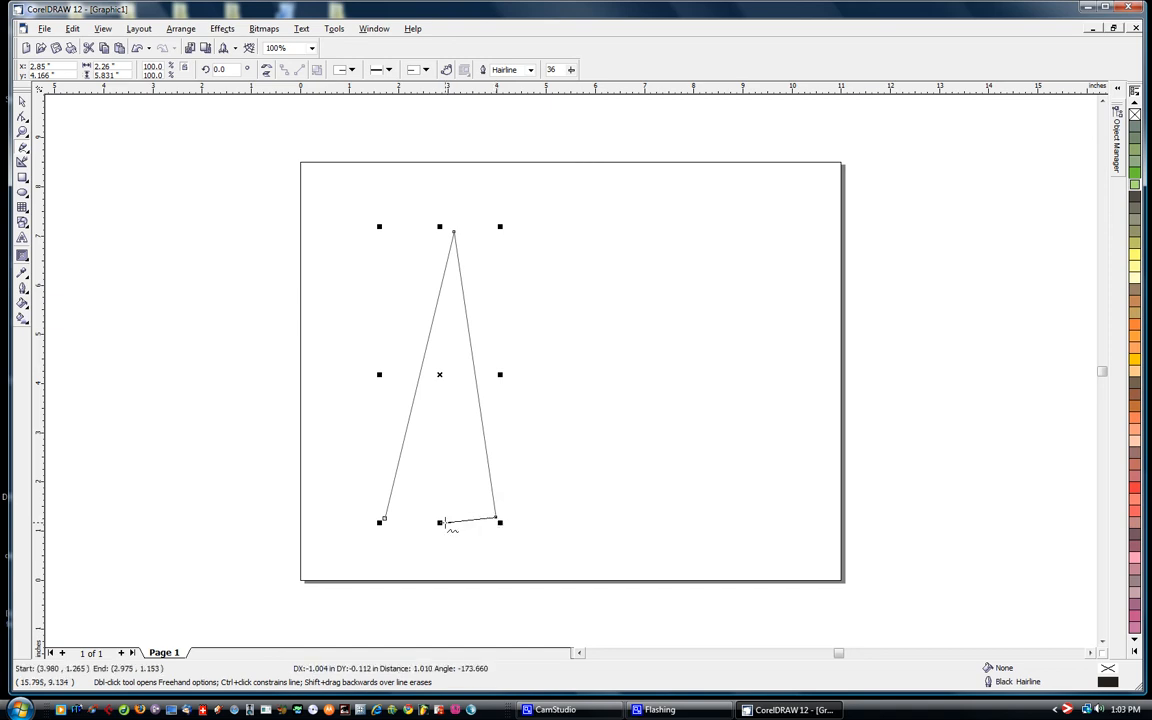
left_click(384, 520)
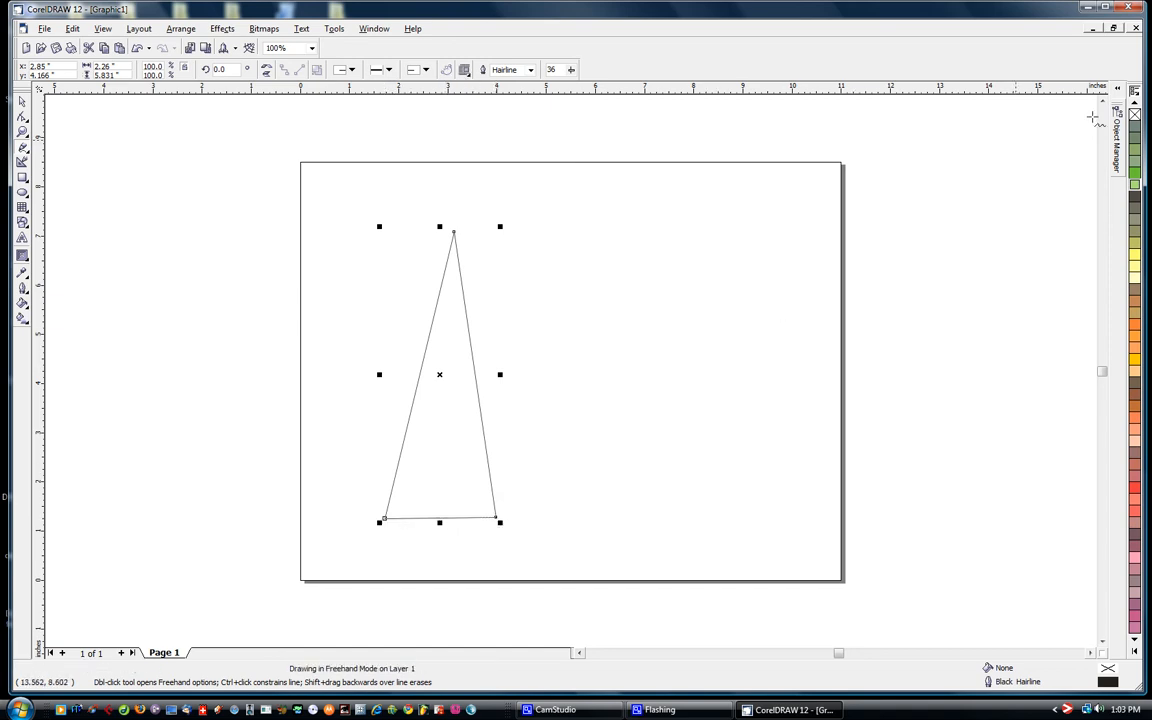
- Fill the triangle with Moon Green and move it about 1.4 inches to the right
left_click(1135, 184)
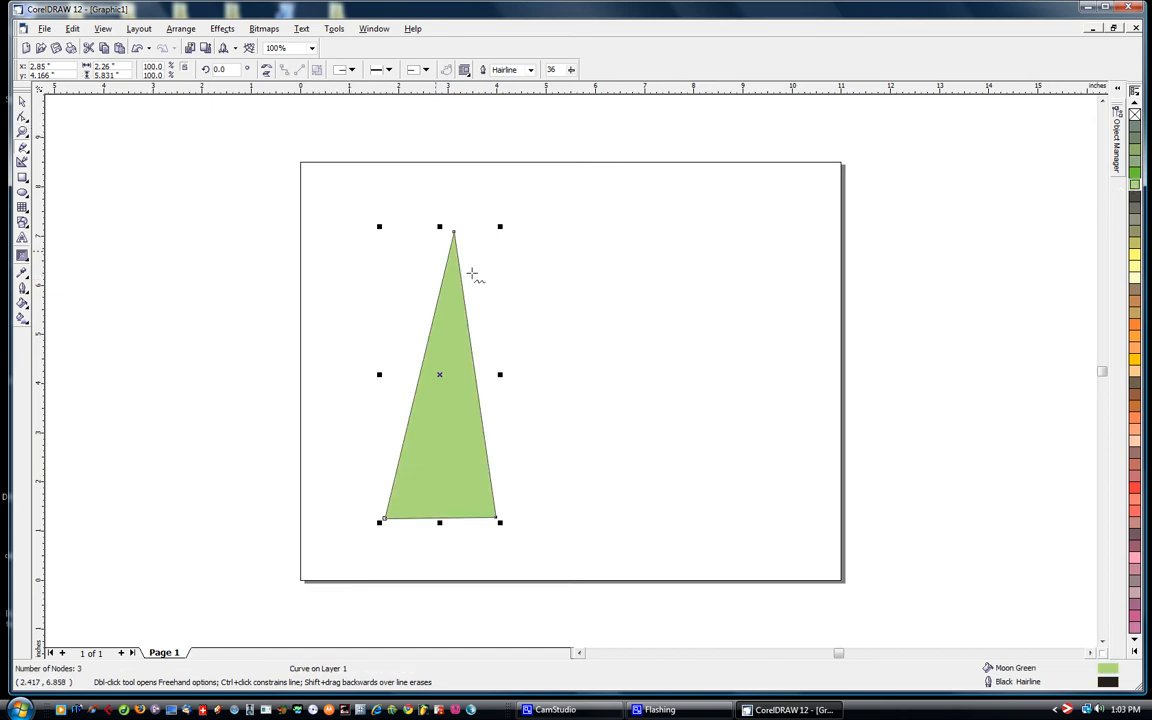
left_click(22, 103)
left_click_drag(469, 381, 537, 389)
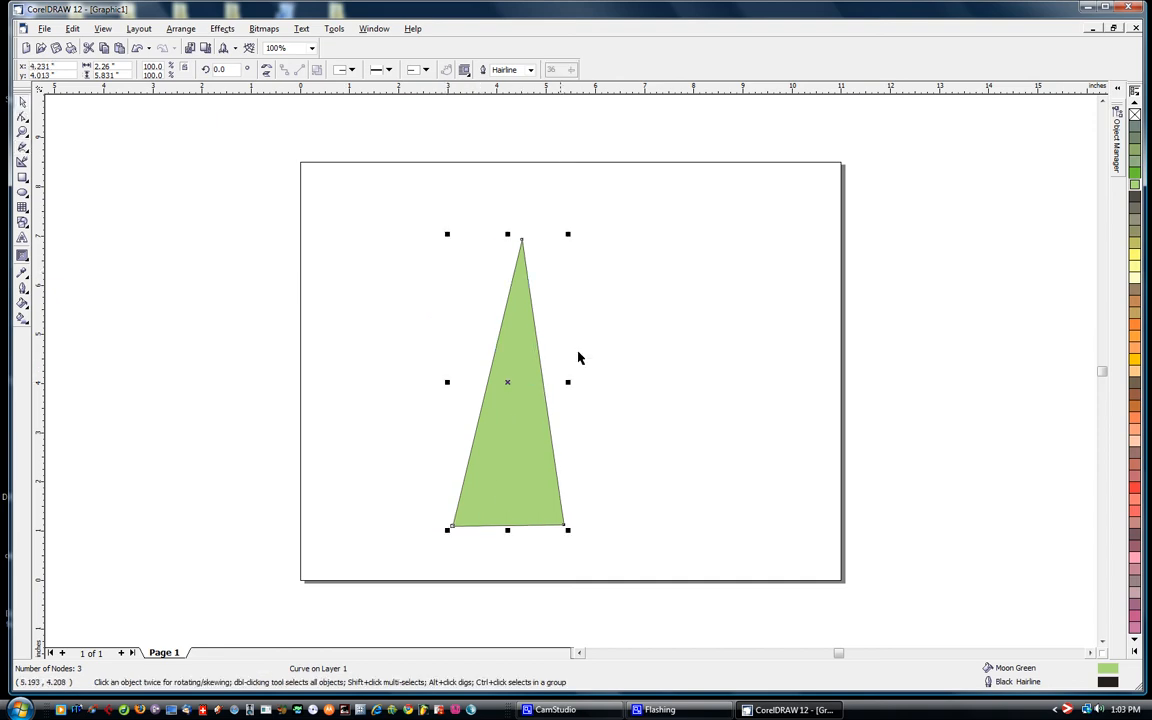
- Reshape the triangle by shifting its apex node slightly left and up and nudging its lower-right node outward
left_click(23, 121)
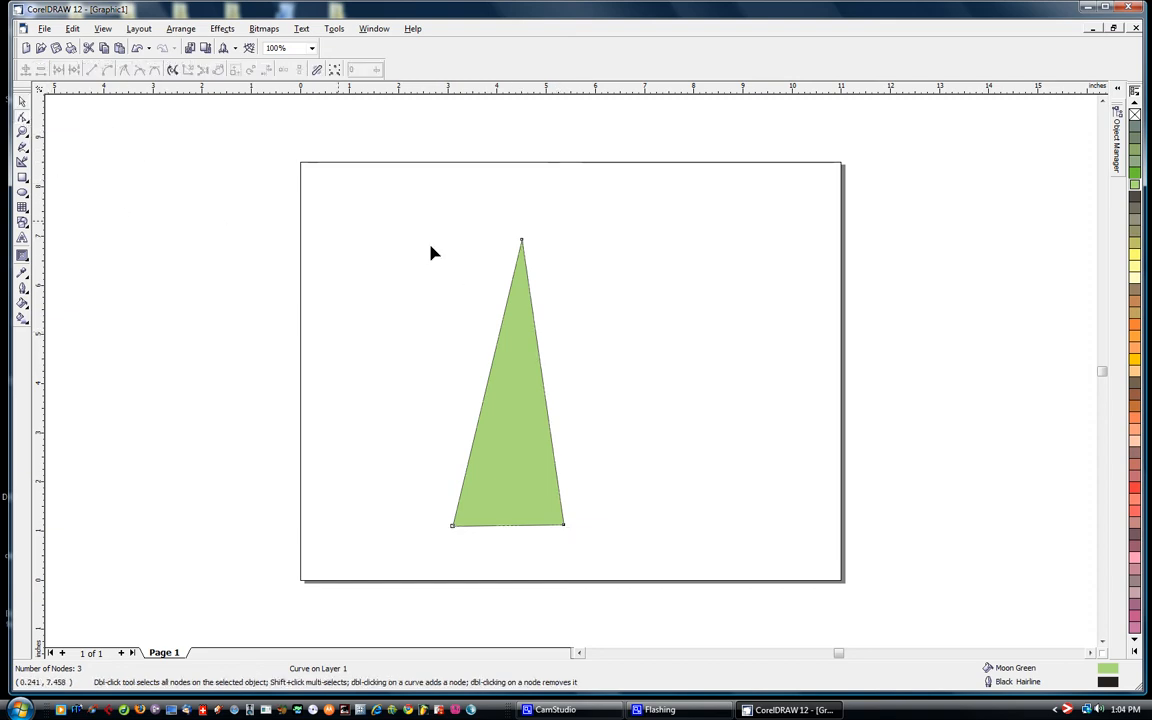
left_click(499, 331)
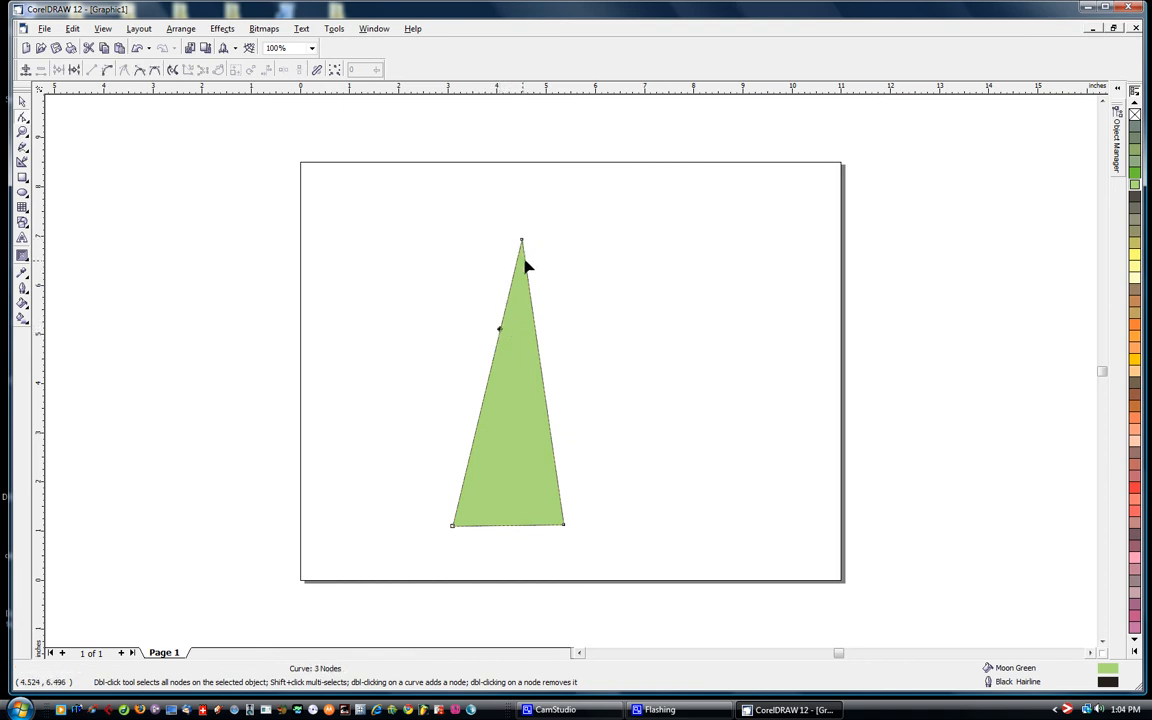
mouse_move(522, 243)
left_mouse_down()
mouse_move(568, 231)
mouse_move(504, 235)
left_mouse_up()
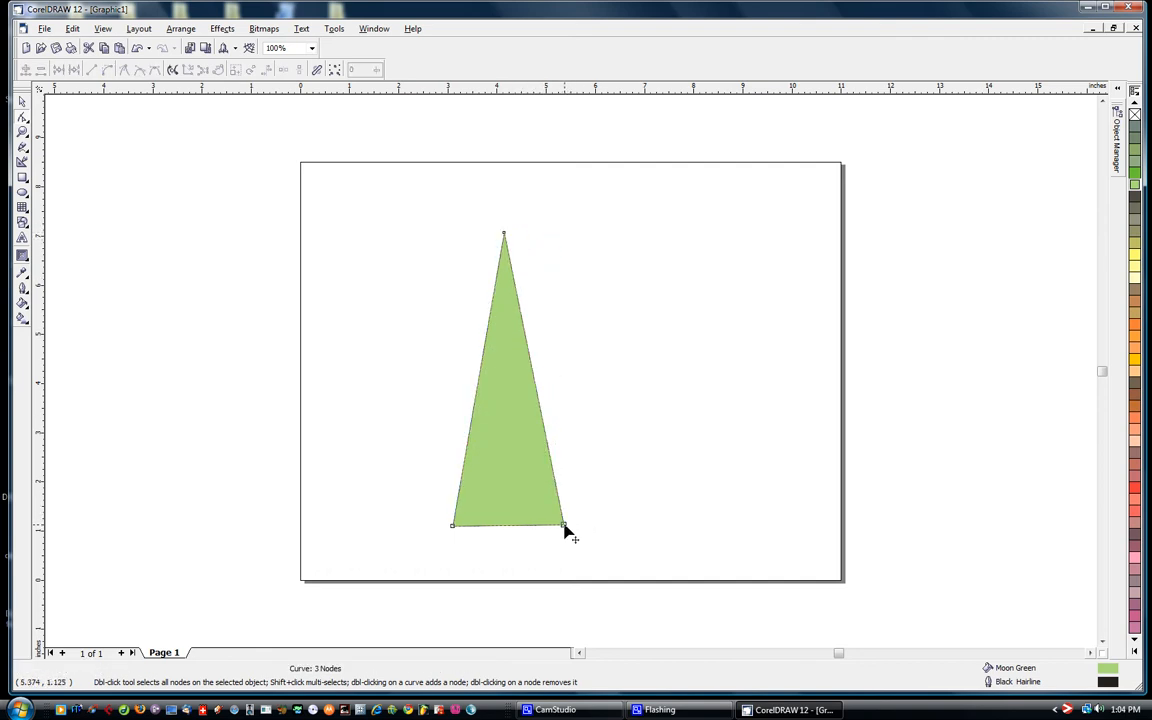
left_click_drag(562, 529, 567, 531)
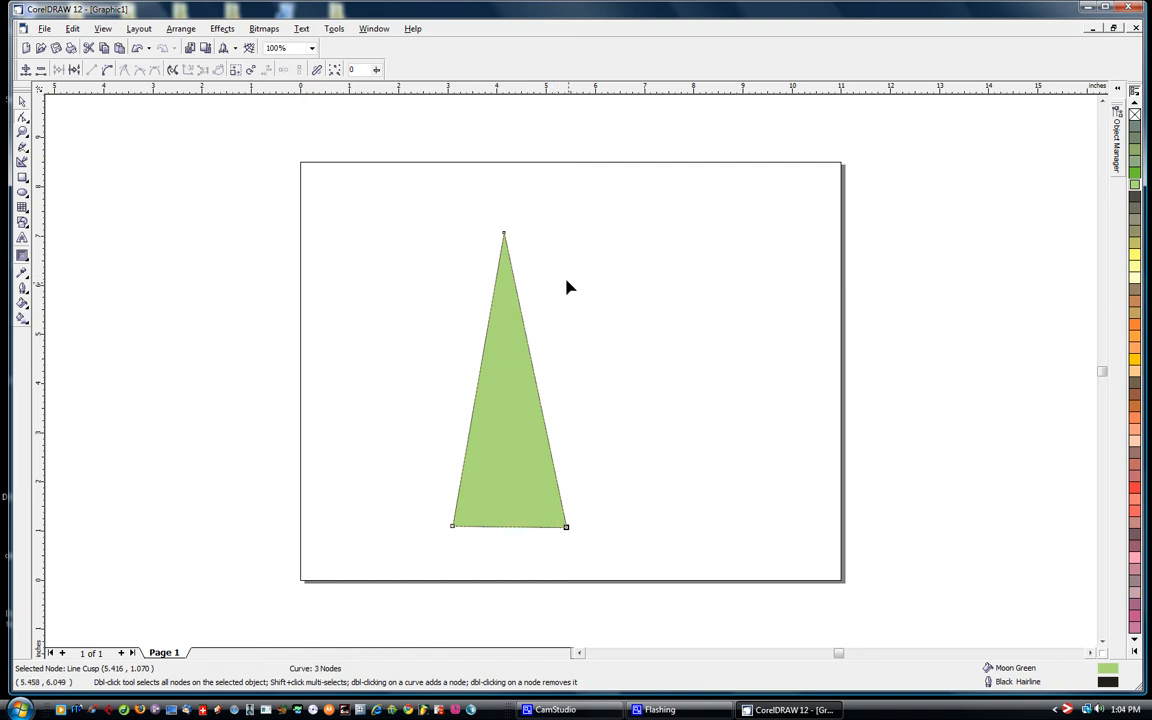
- Convert all three sides of the triangle to curves, then bow the right side outward and the left side inward
left_click_drag(384, 186, 657, 560)
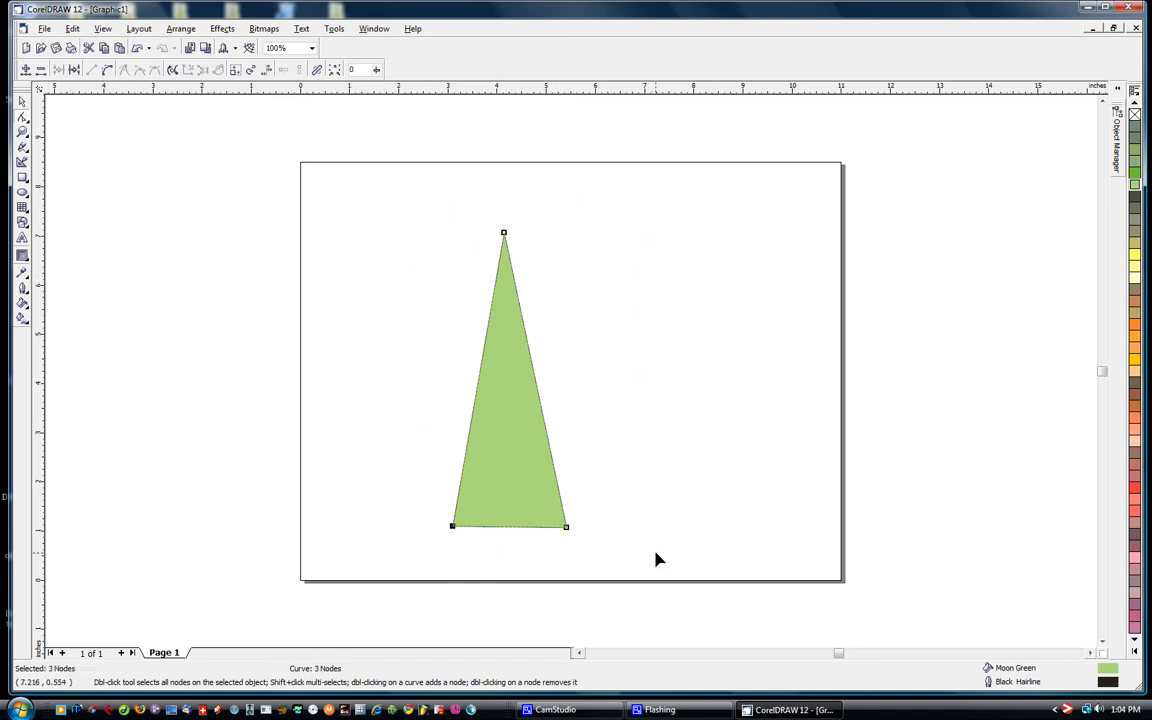
left_click(393, 216)
left_click_drag(407, 225, 656, 568)
left_click(109, 73)
left_click_drag(531, 365, 568, 366)
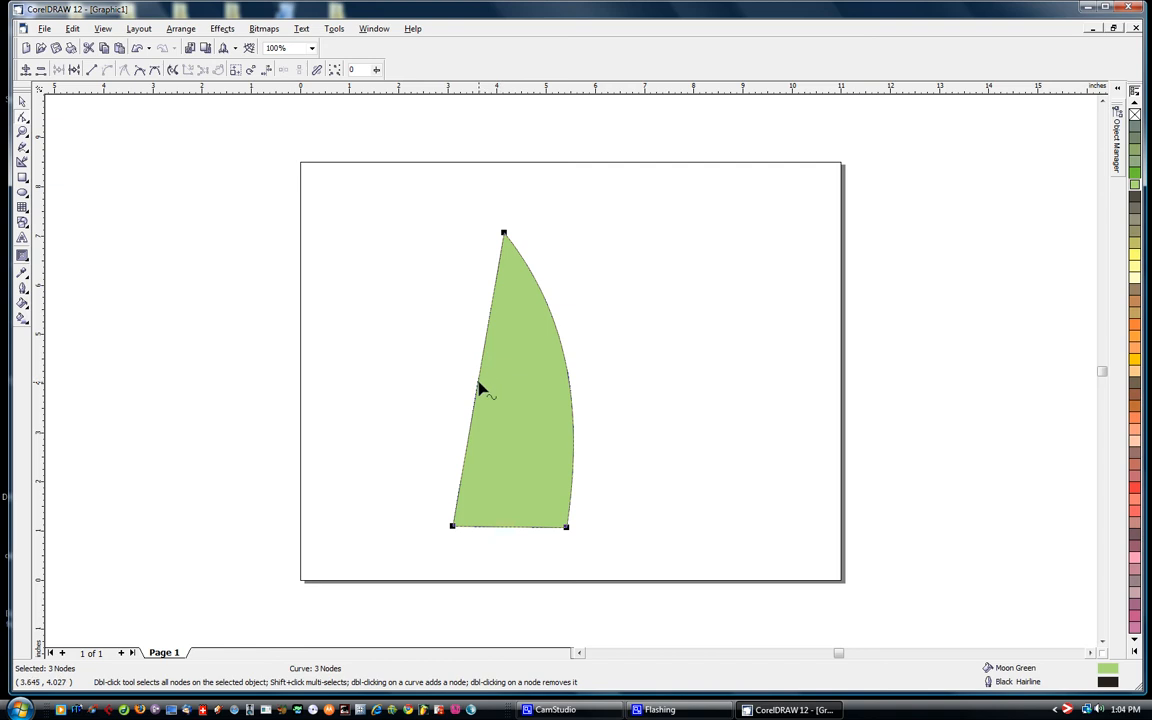
left_click_drag(483, 391, 527, 427)
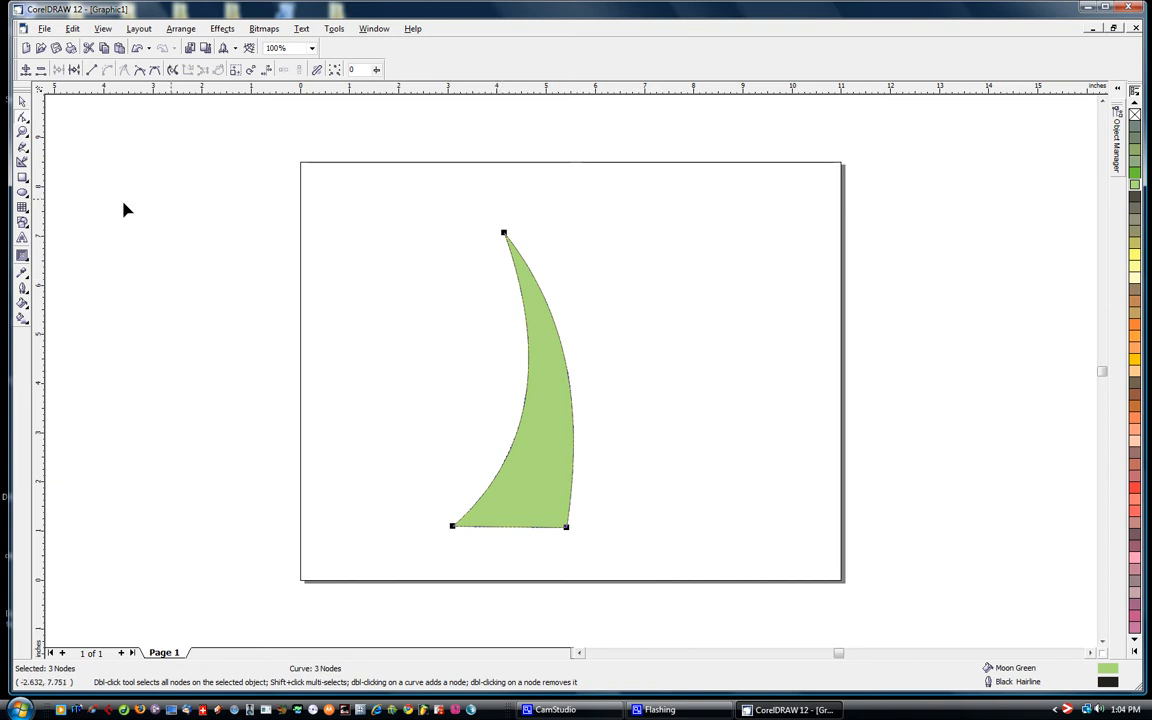
left_click(22, 147)
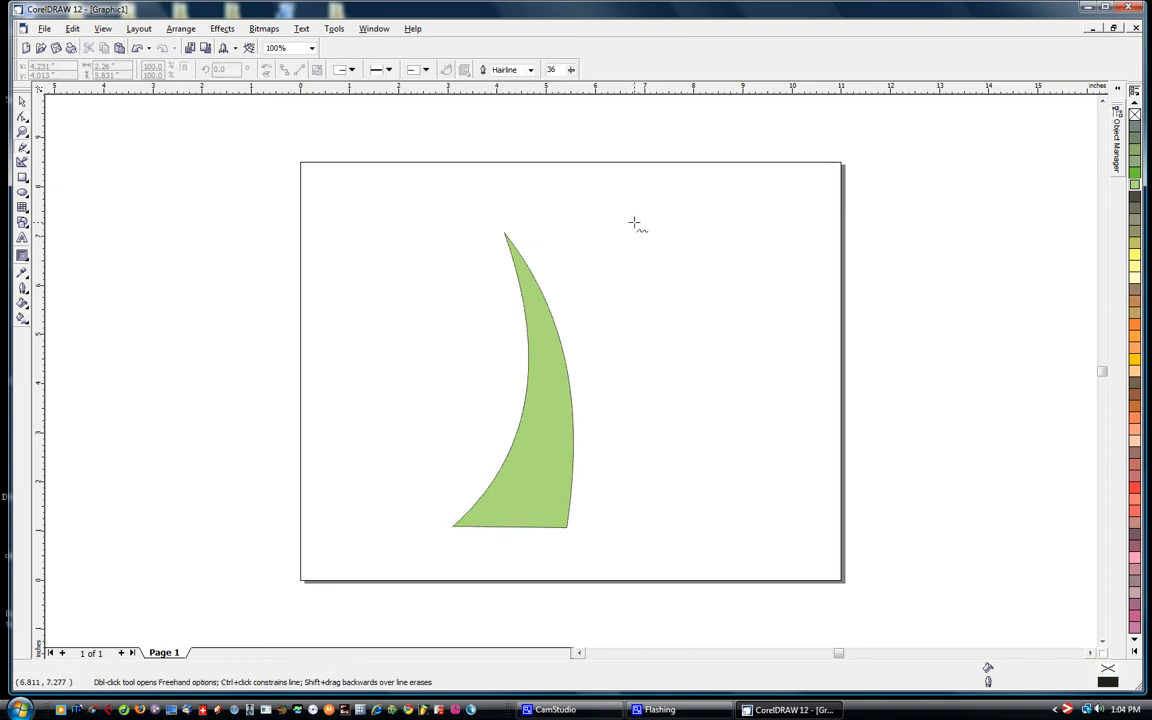
mouse_move(635, 222)
left_mouse_down()
mouse_move(660, 257)
mouse_move(684, 363)
mouse_move(669, 461)
mouse_move(641, 503)
mouse_move(754, 508)
mouse_move(765, 455)
mouse_move(739, 314)
mouse_move(704, 245)
mouse_move(634, 221)
left_mouse_up()
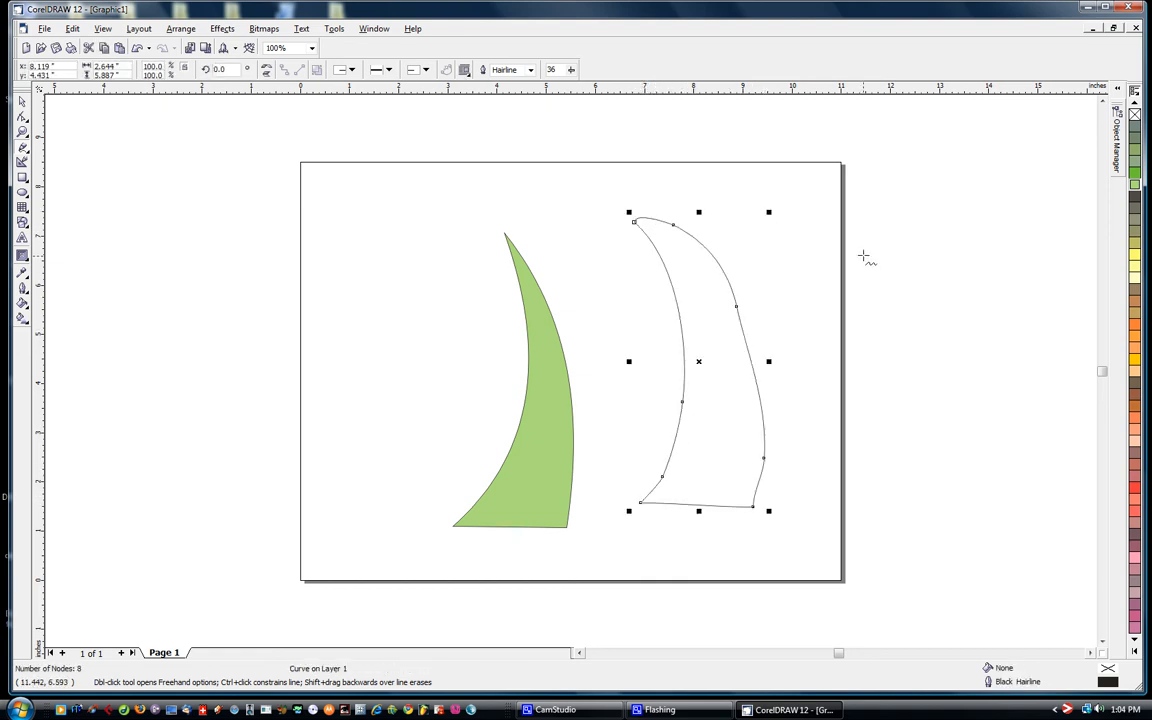
left_click(22, 101)
left_click_drag(703, 361, 702, 386)
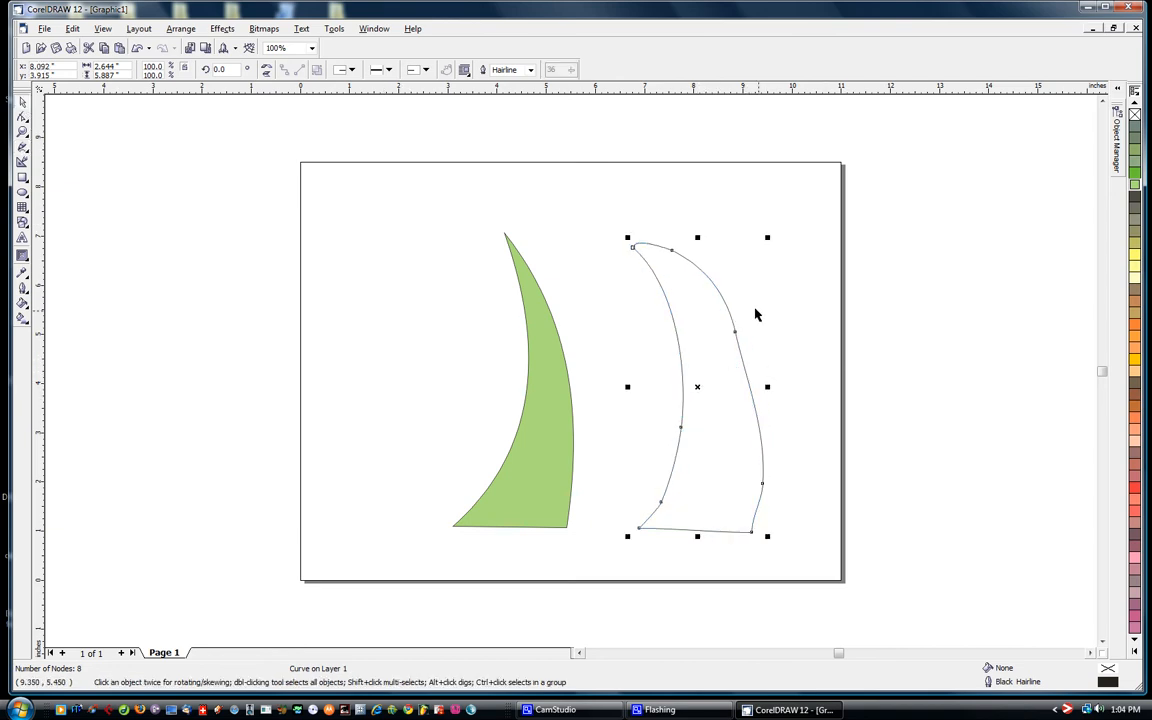
left_click(761, 335)
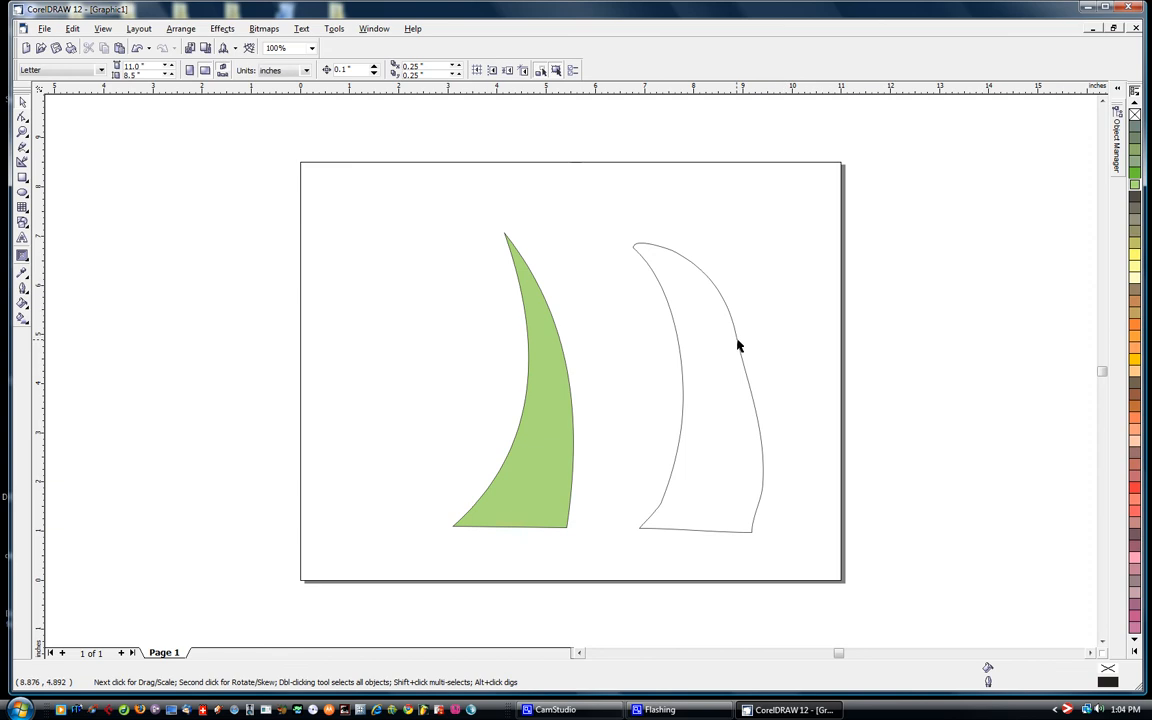
left_click(738, 345)
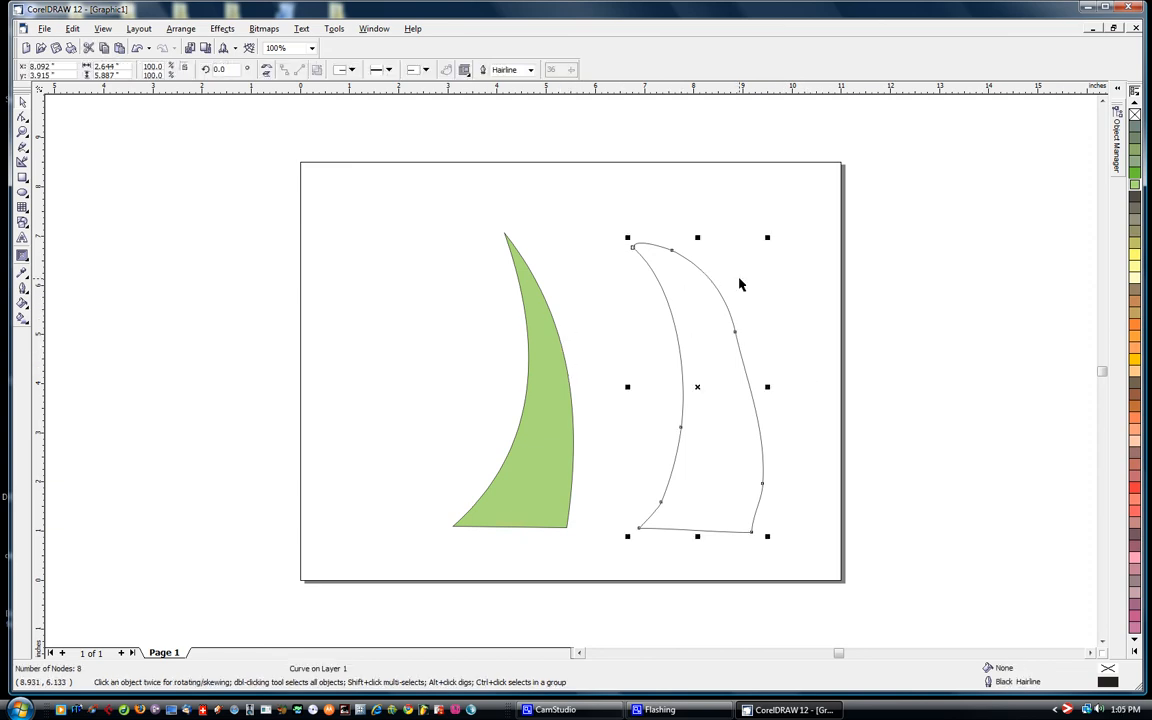
key("Delete")
- Move the curved green shape about 2.5 inches to the right and scale it proportionally to 83.5%
left_click_drag(555, 411, 680, 442)
left_click(555, 243)
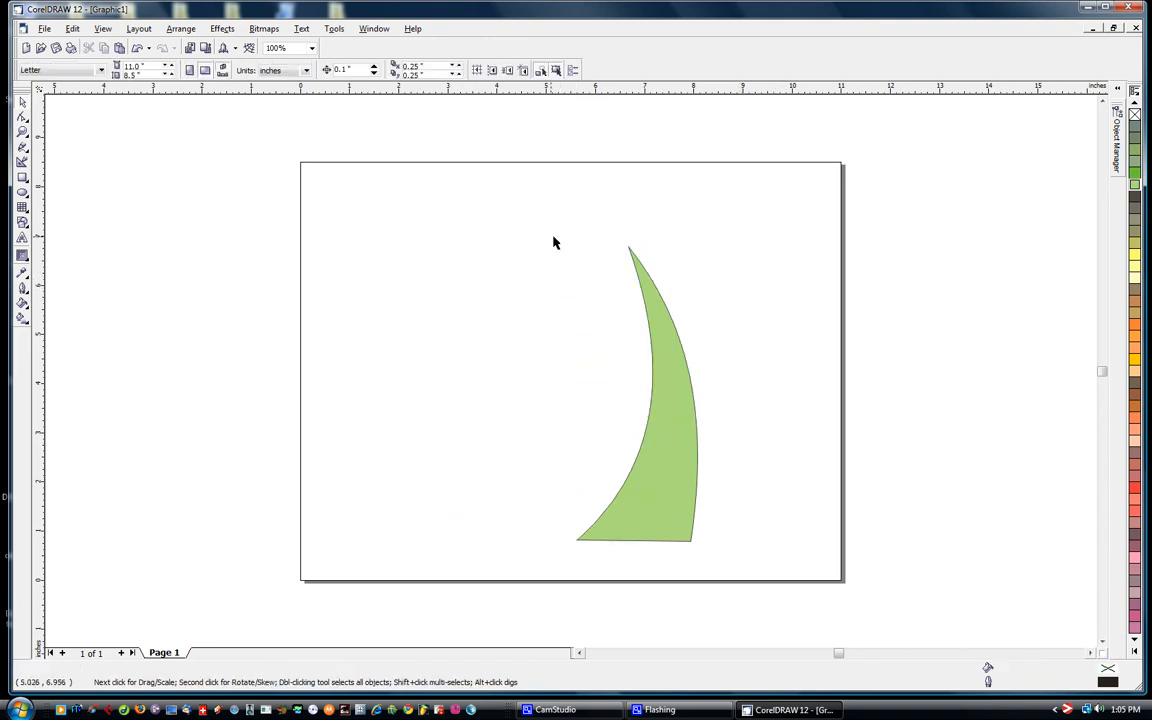
left_click(685, 408)
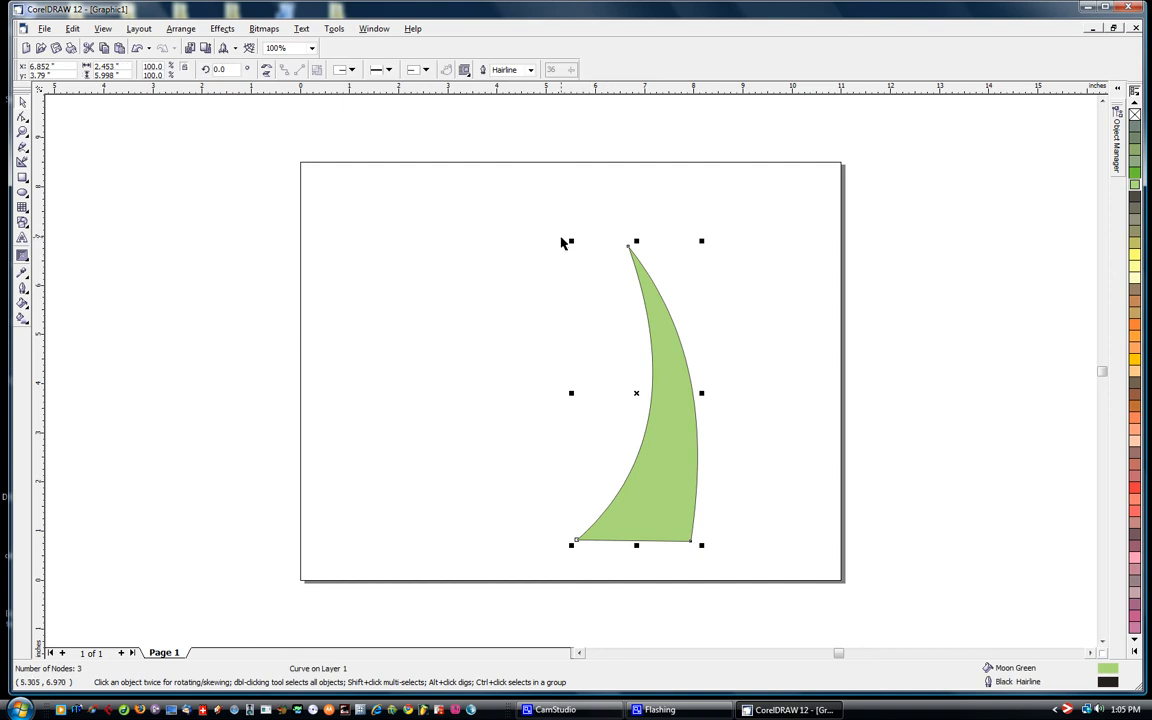
left_click_drag(570, 241, 591, 289)
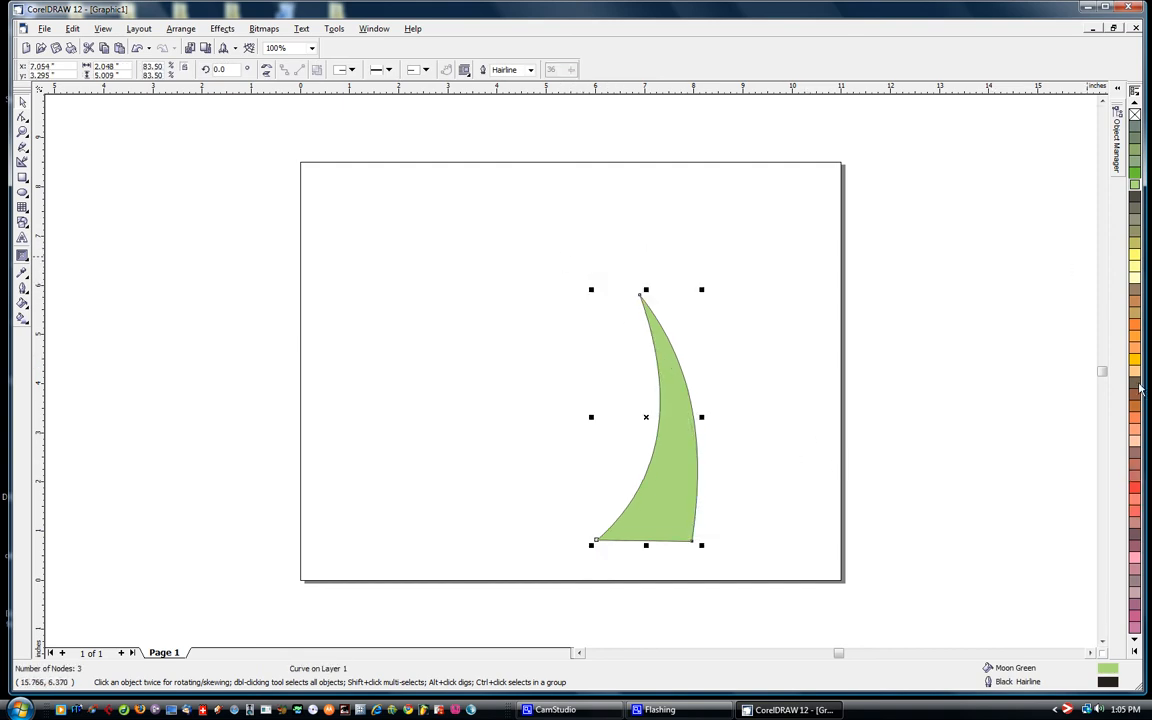
- Fill the curved shape with Brown and leave it deselected
left_click(1135, 288)
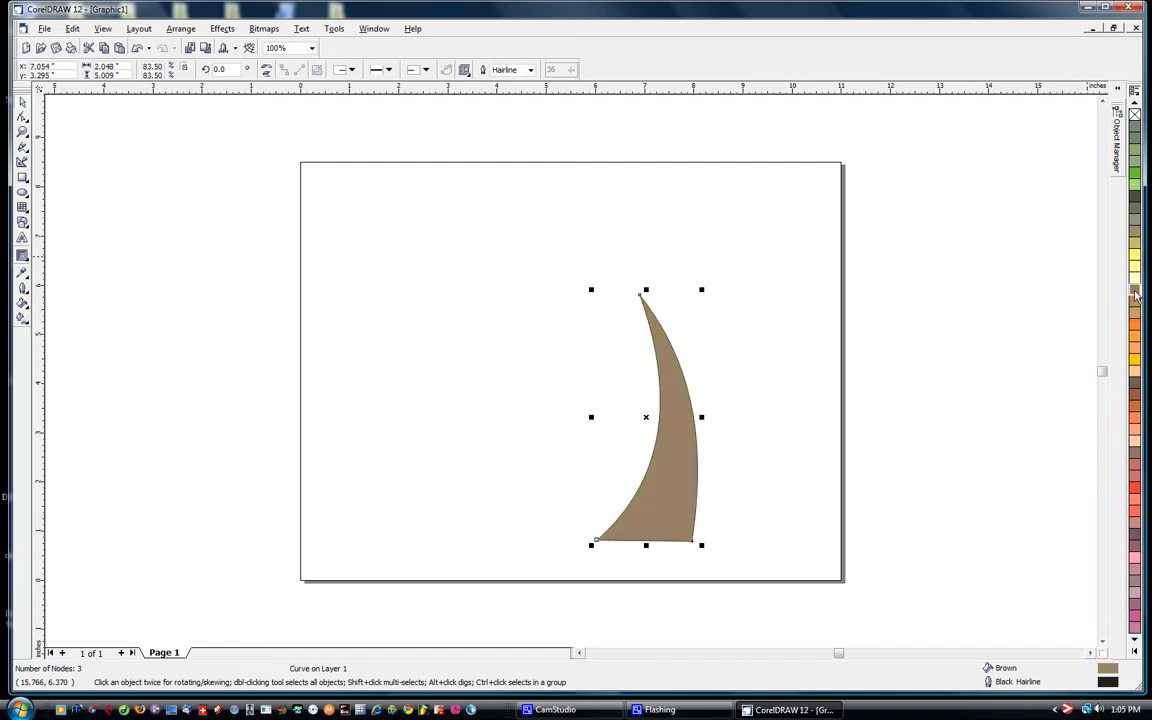
left_click(770, 350)
left_click(665, 430)
left_click(786, 396)
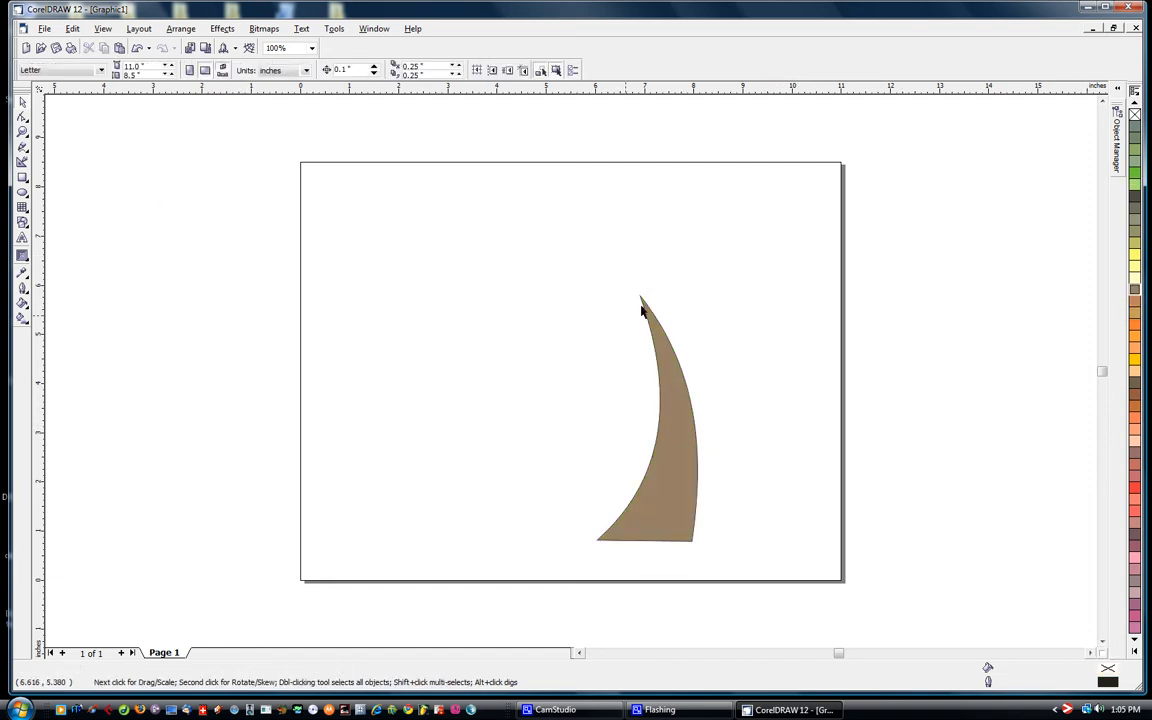
- Draw a closed four-sided, bent arrowhead outline about 2.6 by 1.8 inches with the Freehand tool, up and left of the trunk's tip
left_click(23, 148)
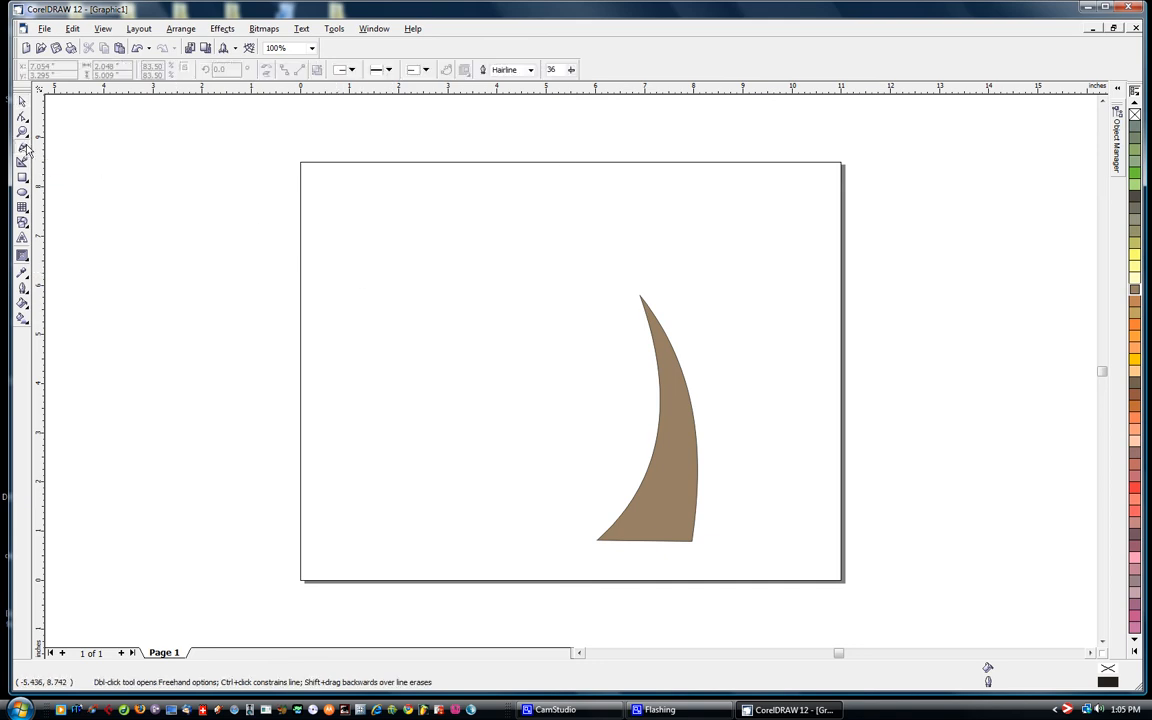
left_click(612, 291)
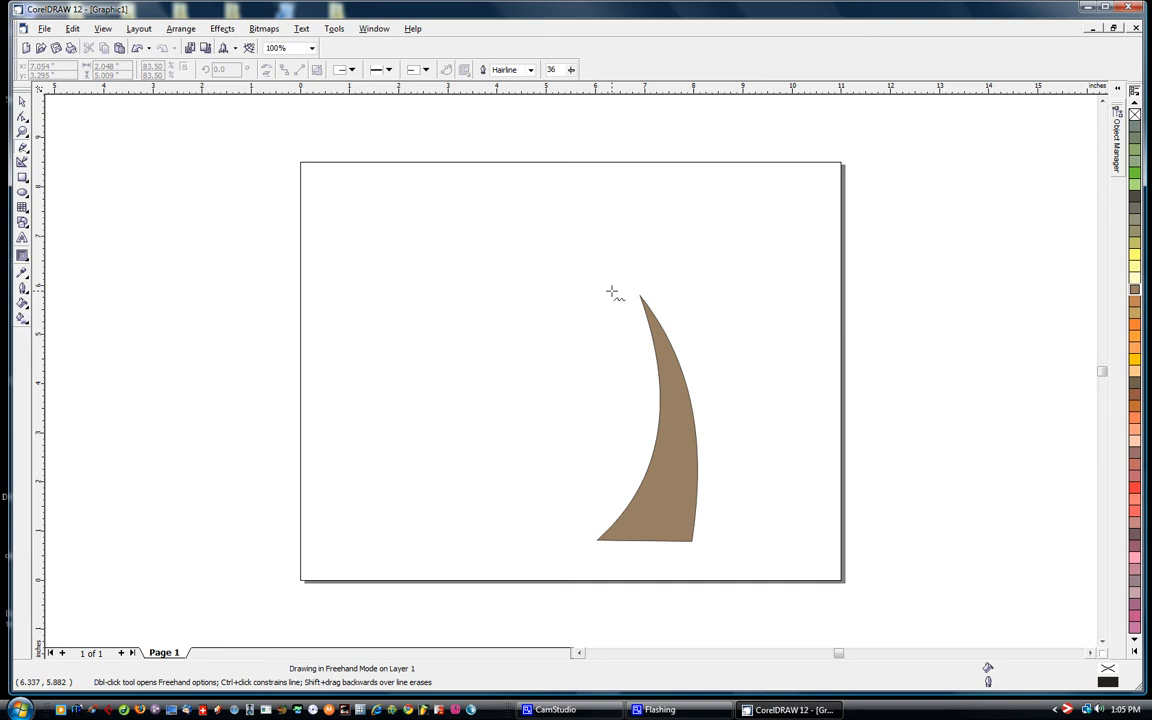
left_click(541, 277)
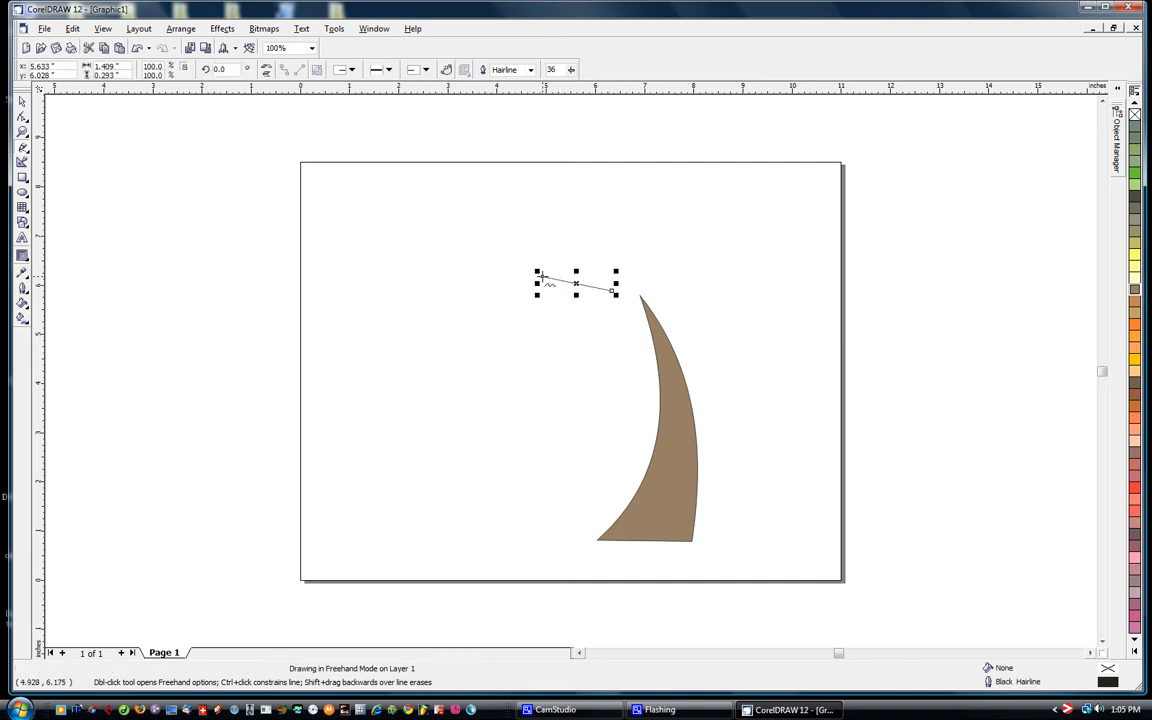
left_click(539, 279)
left_click(485, 326)
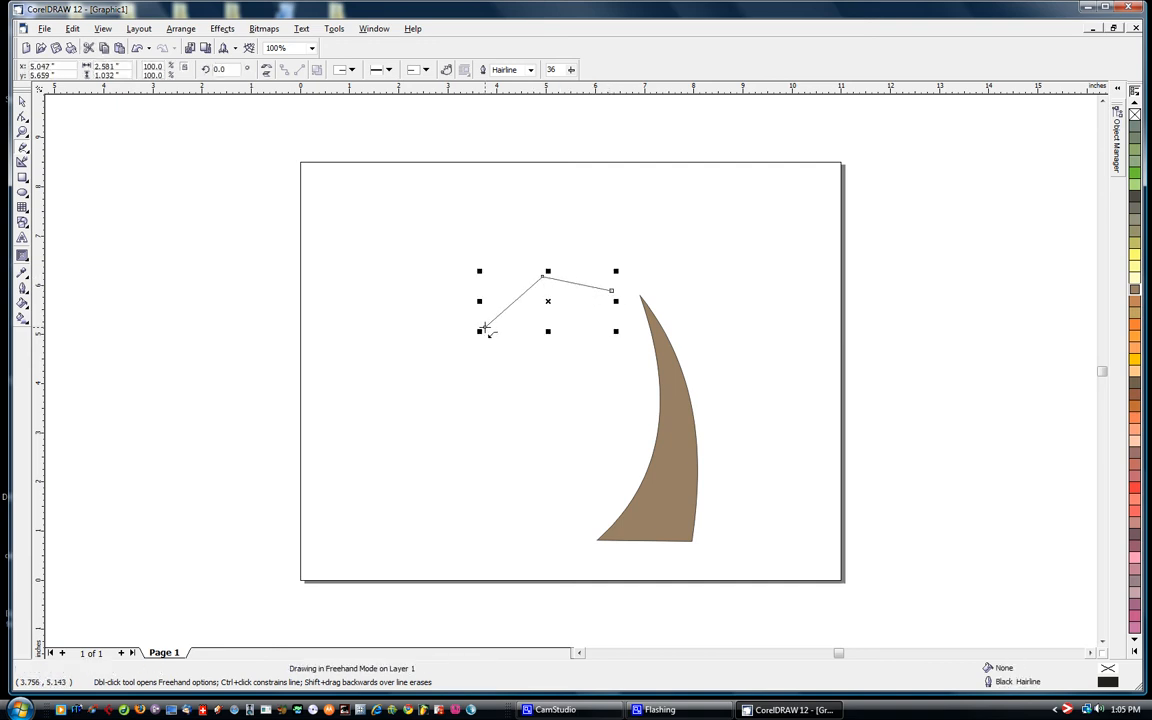
left_click(525, 240)
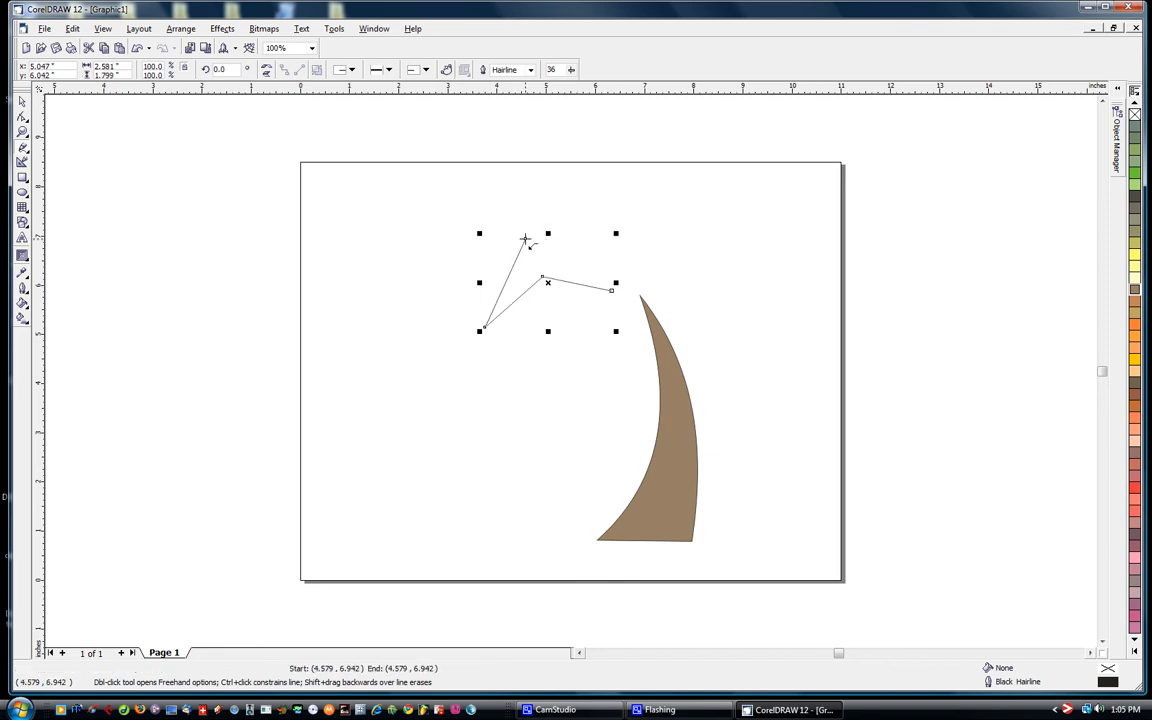
left_click(609, 289)
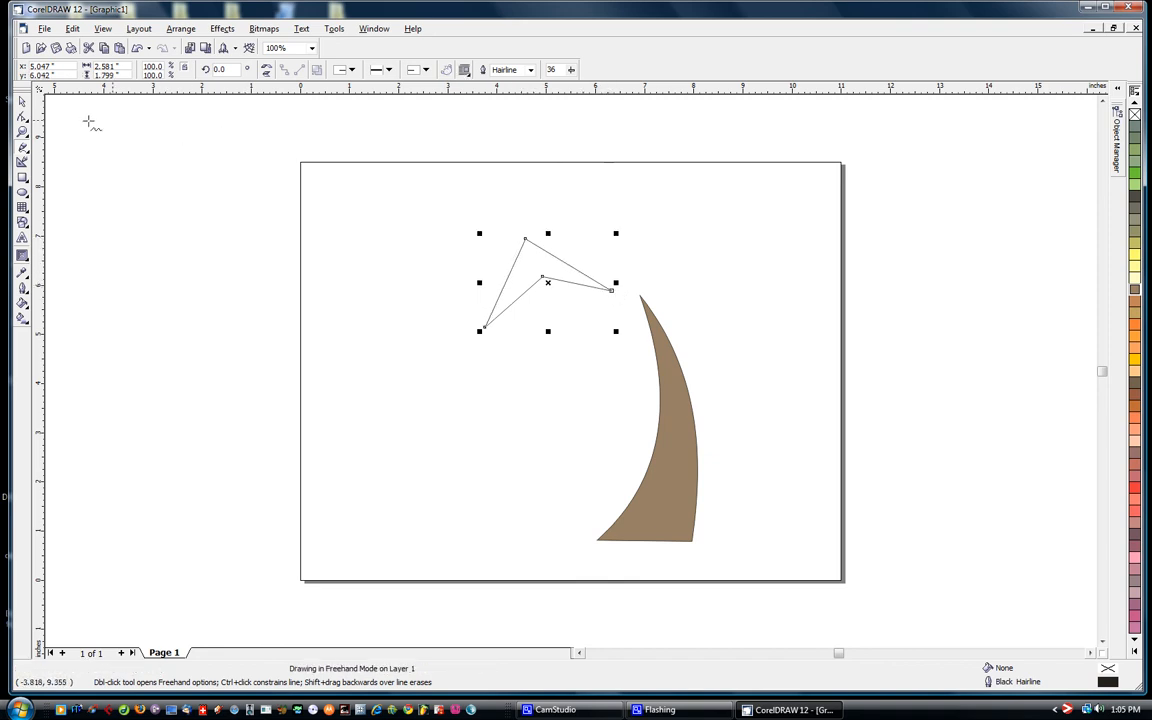
- Fill the arrowhead shape with Moon Green and move it about 0.3 inch right and 0.1 inch up toward the trunk's tip
left_click(22, 101)
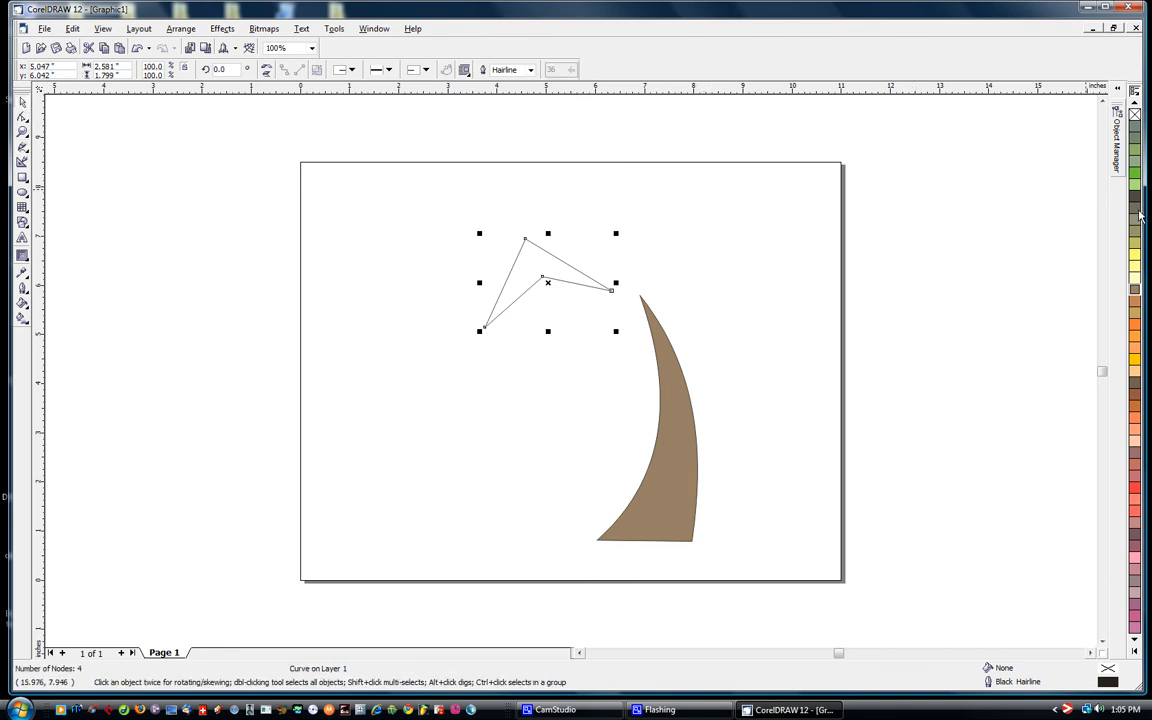
left_click(1133, 189)
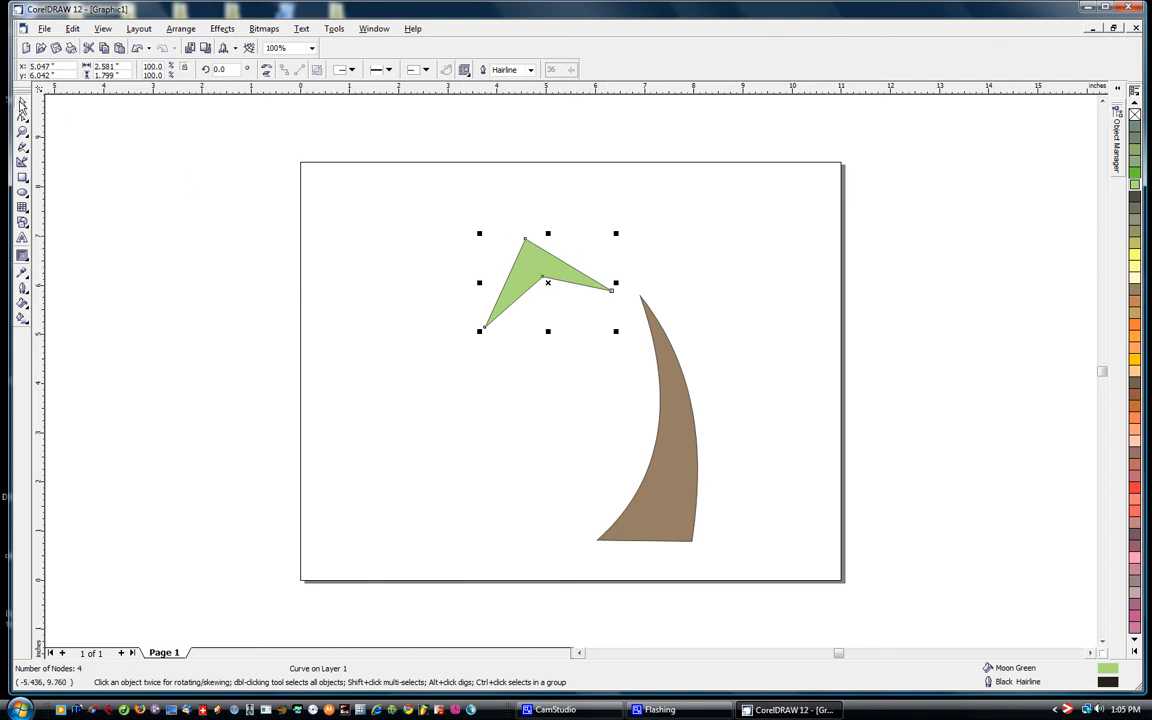
left_click_drag(530, 262, 587, 267)
left_click(750, 256)
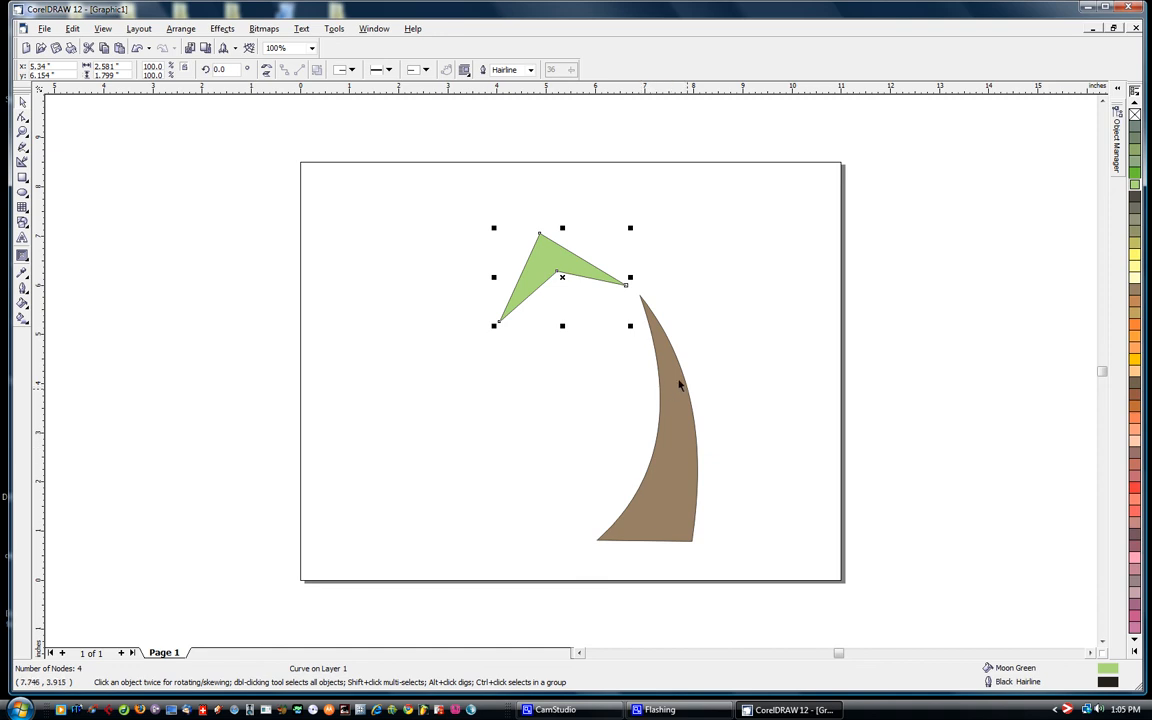
- Convert all sides of the green shape to curves with the Shape tool and bow its upper-right side outward
left_click(23, 117)
left_click_drag(429, 192, 650, 359)
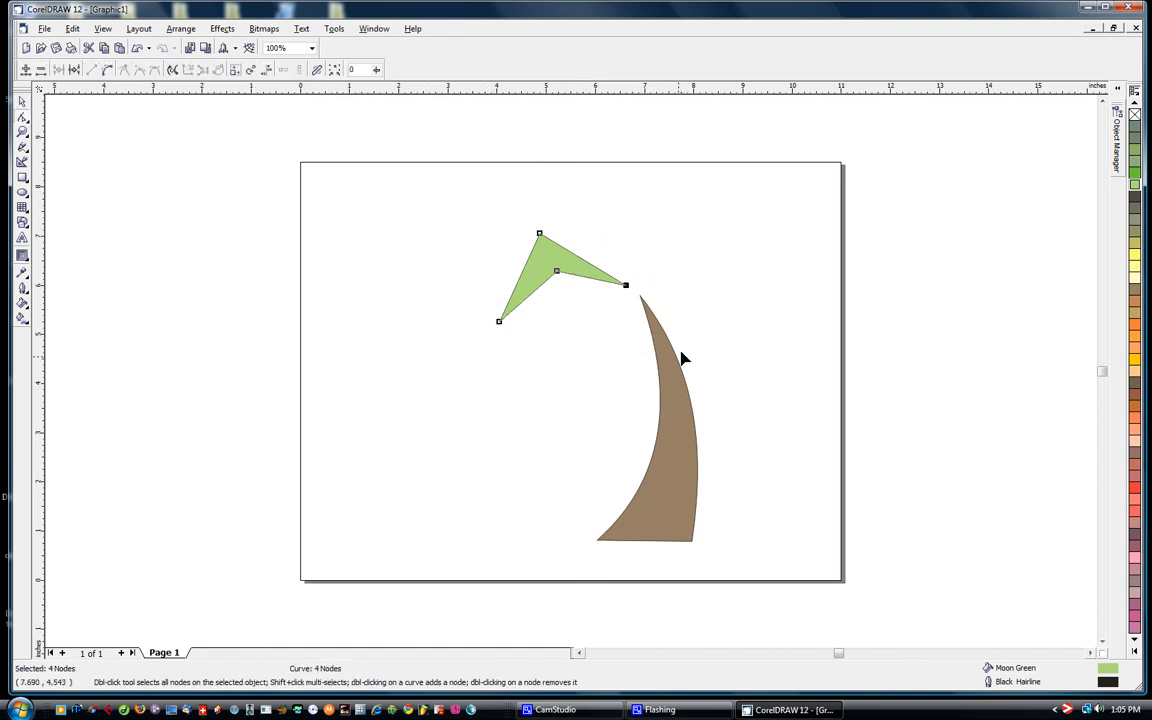
left_click(108, 73)
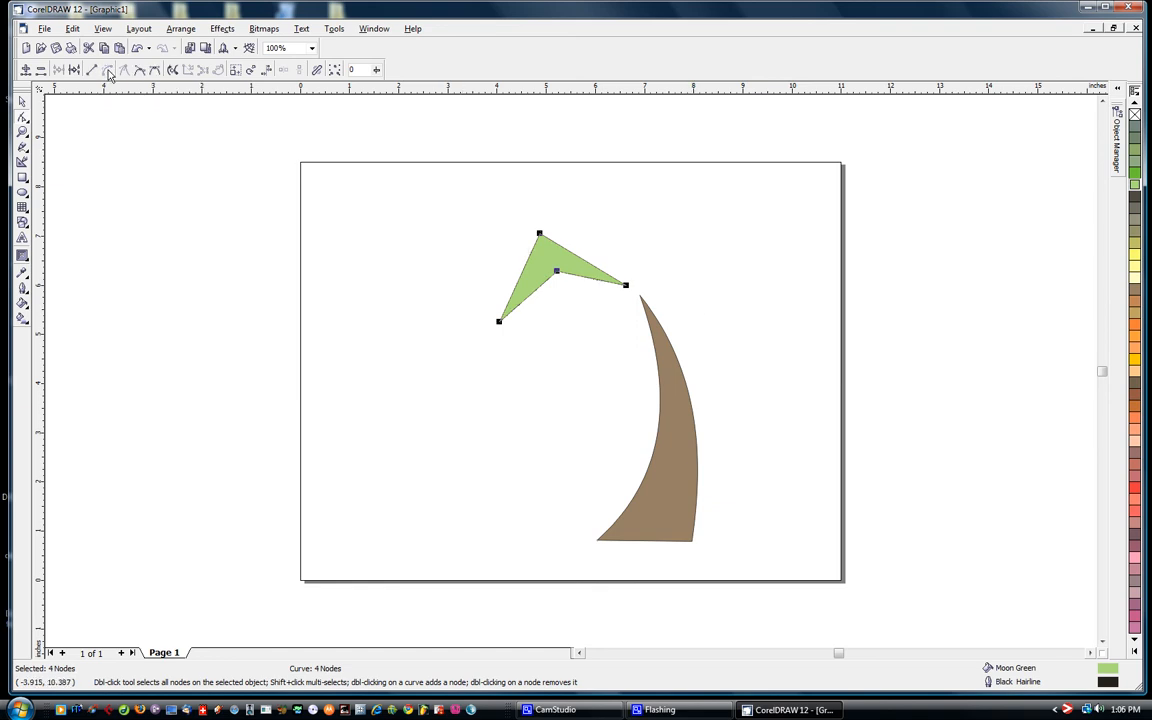
left_click_drag(516, 209, 600, 250)
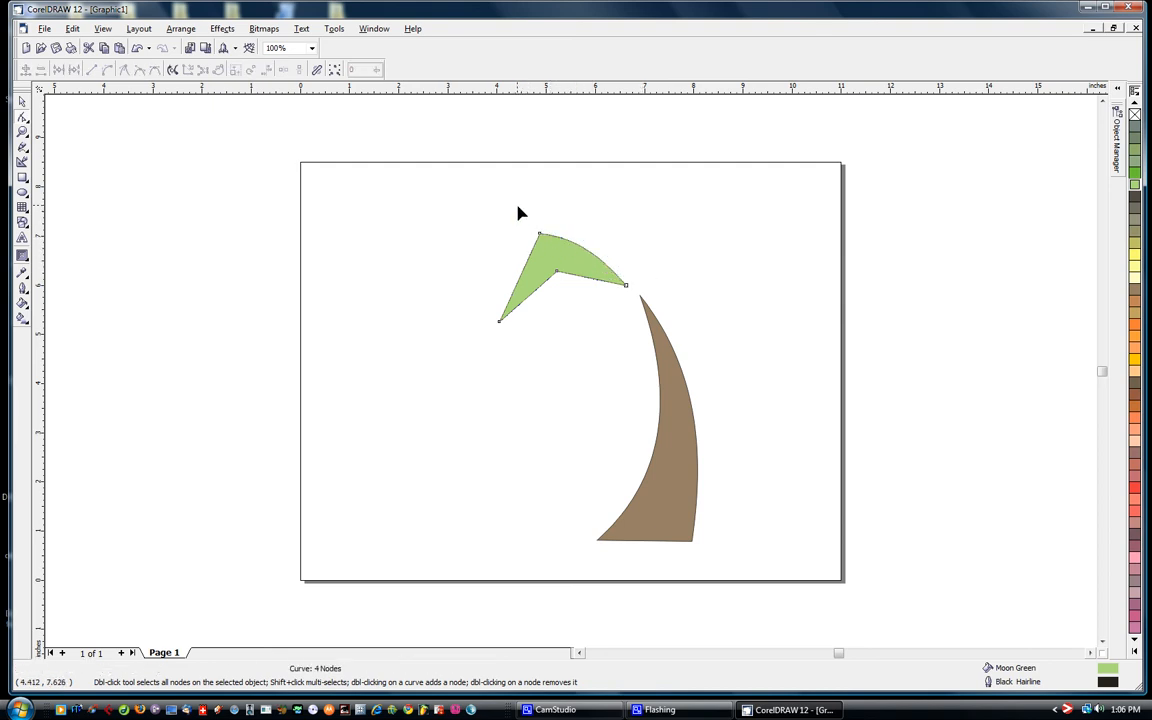
- Delete the green shape's two middle nodes and pull its lower edge upward to form a slender curved leaf
left_click_drag(516, 205, 566, 284)
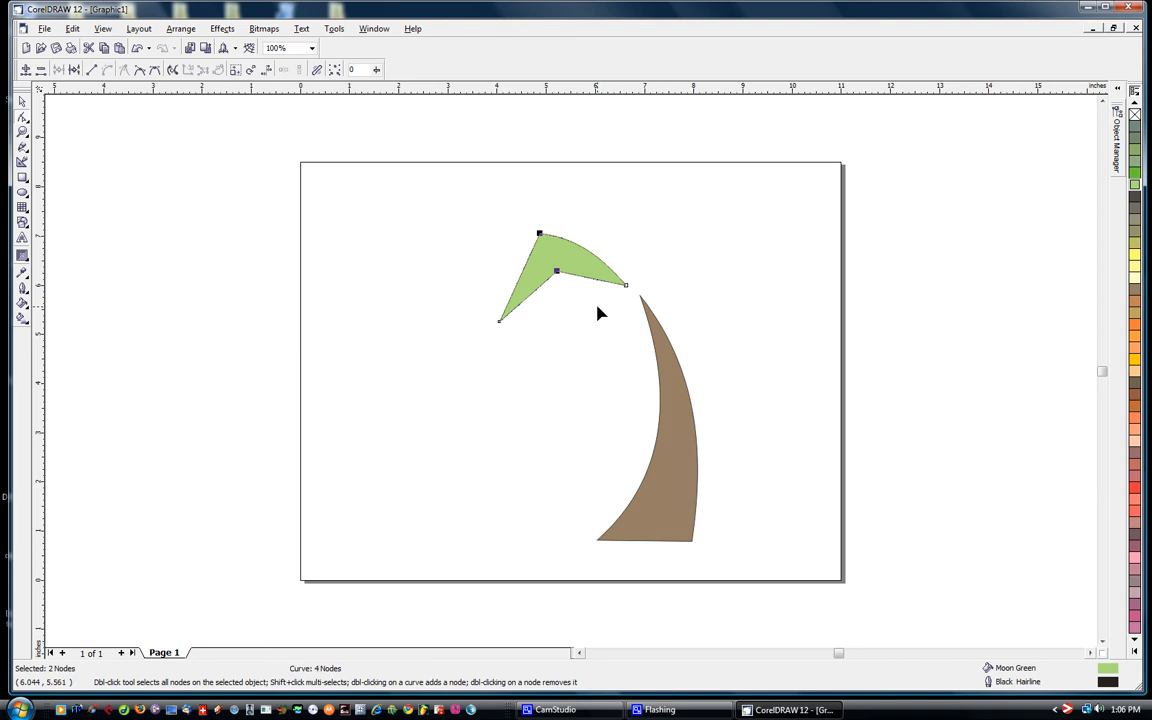
key("Delete")
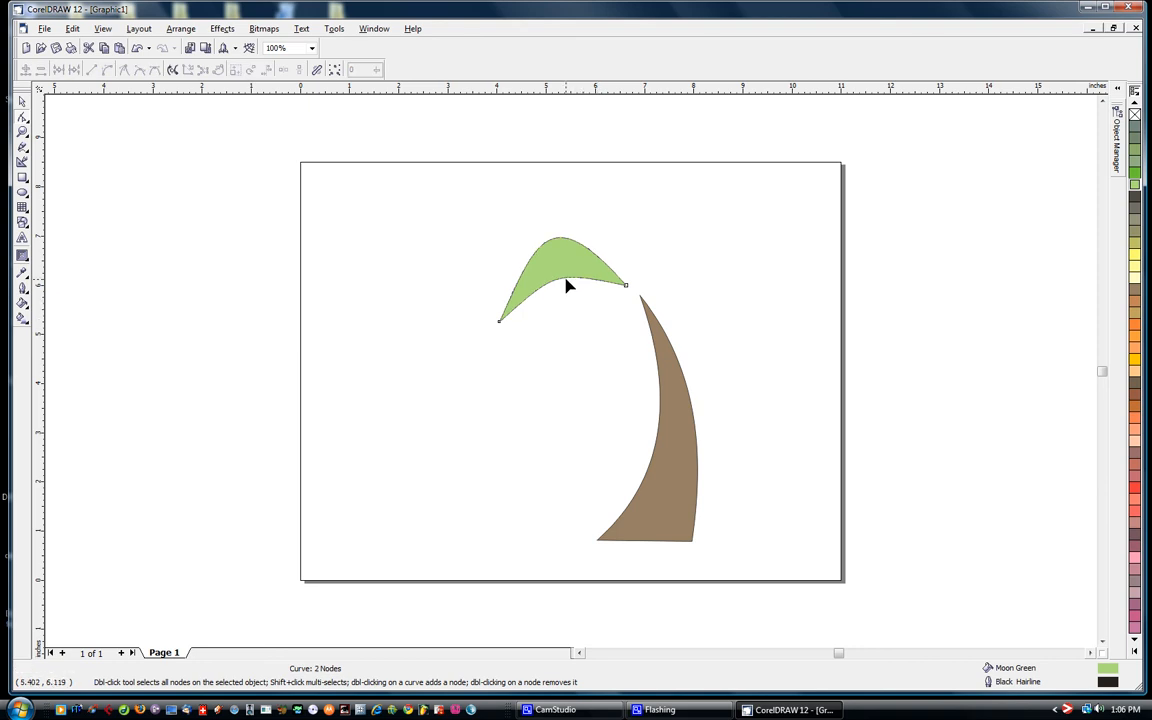
left_click_drag(566, 283, 565, 268)
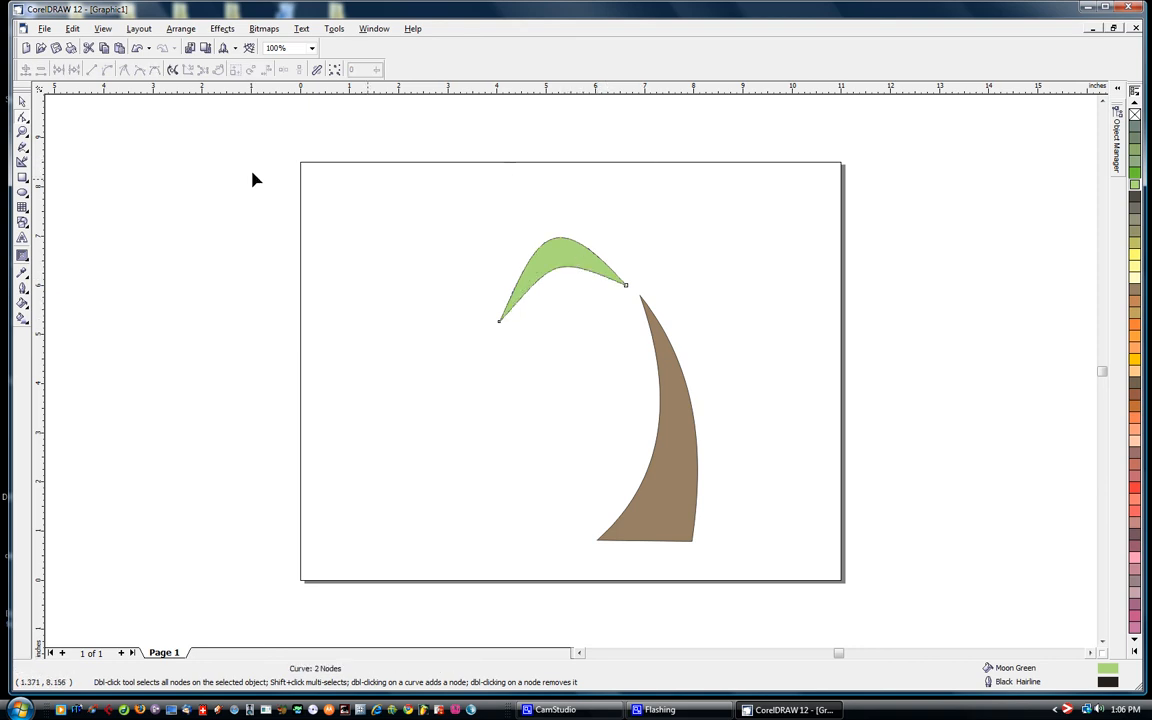
- Nudge the green leaf slightly down and left, scale it proportionally to about 105.6%, and deselect it
left_click(22, 101)
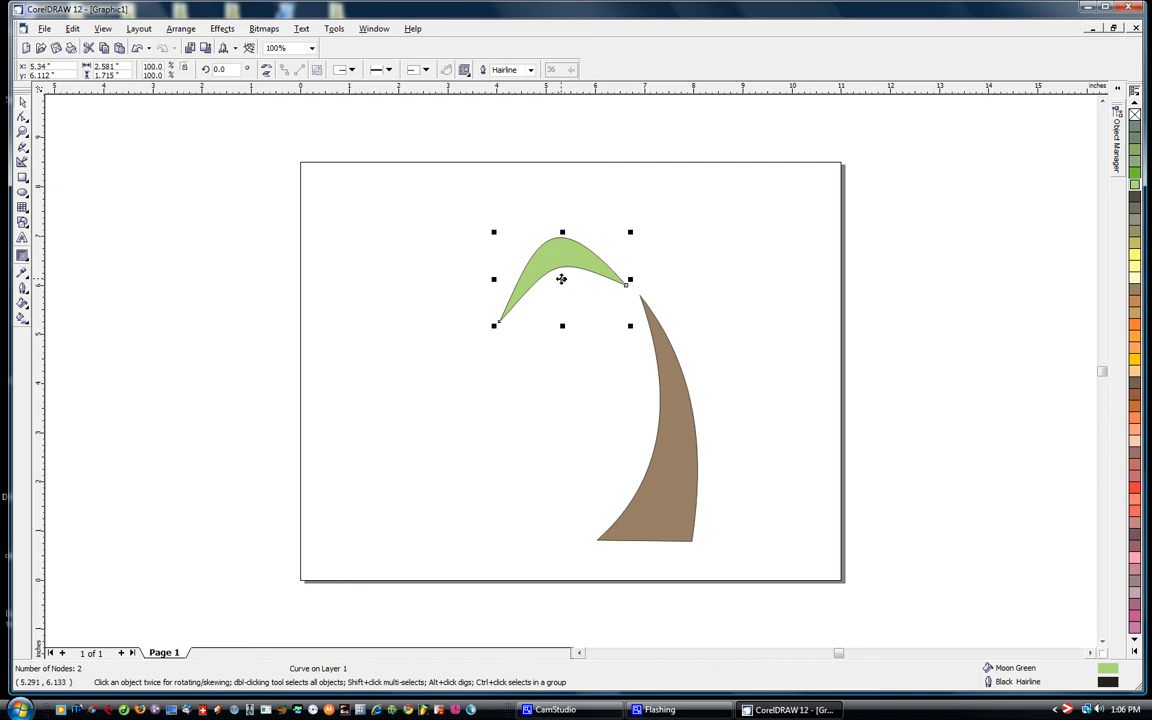
left_click_drag(561, 279, 559, 281)
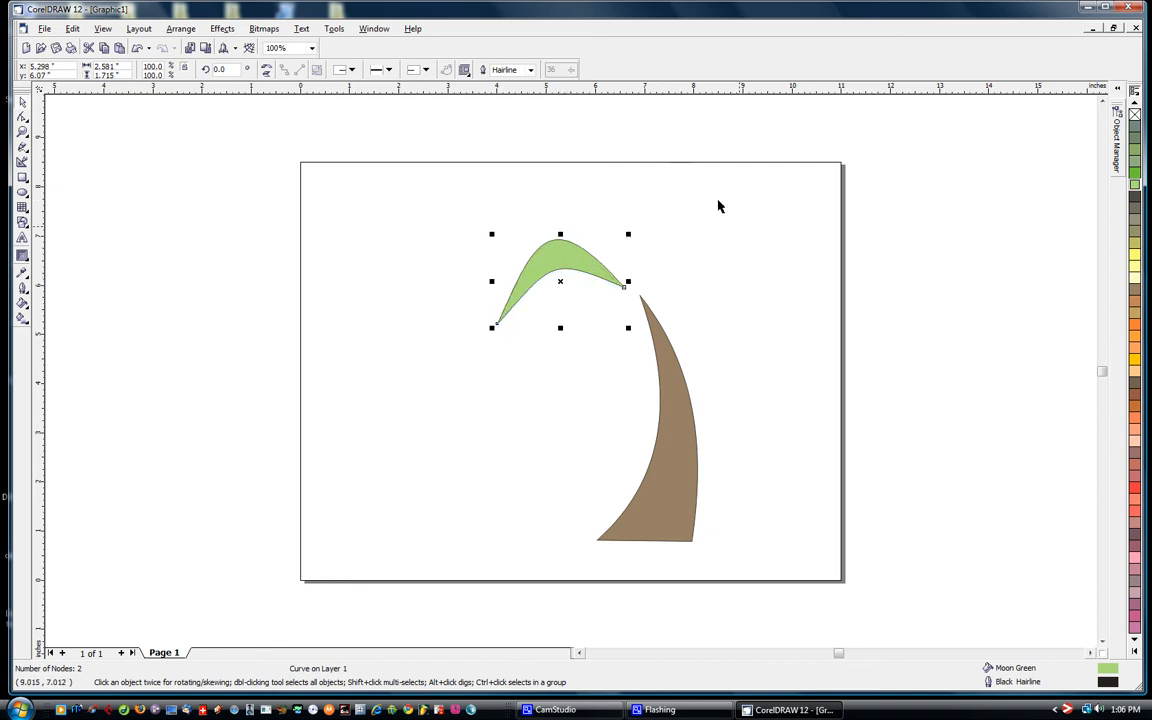
left_click_drag(492, 329, 485, 334)
left_click(528, 371)
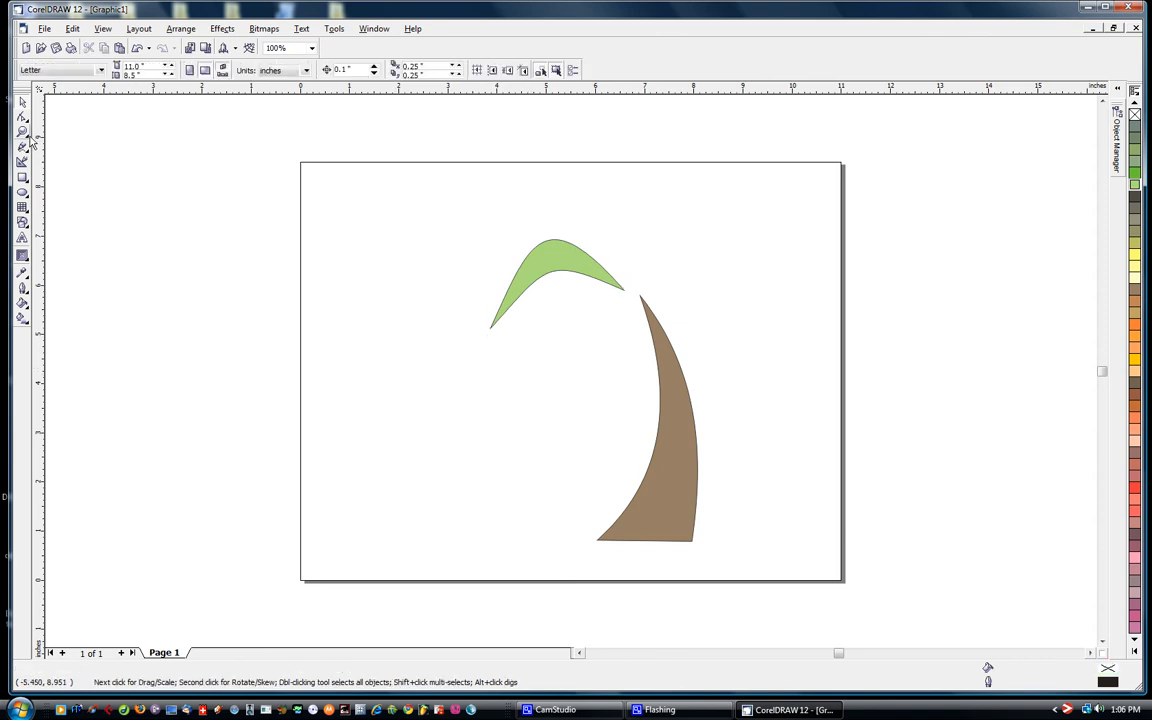
left_click(548, 257)
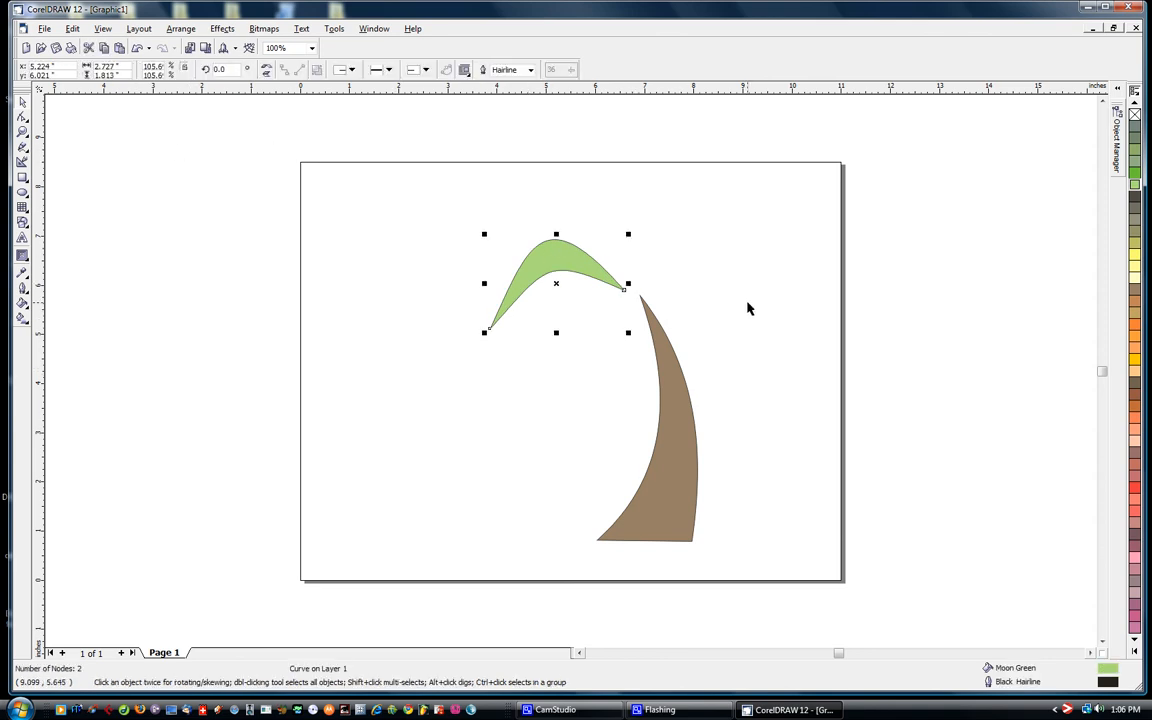
key("ctrl+d")
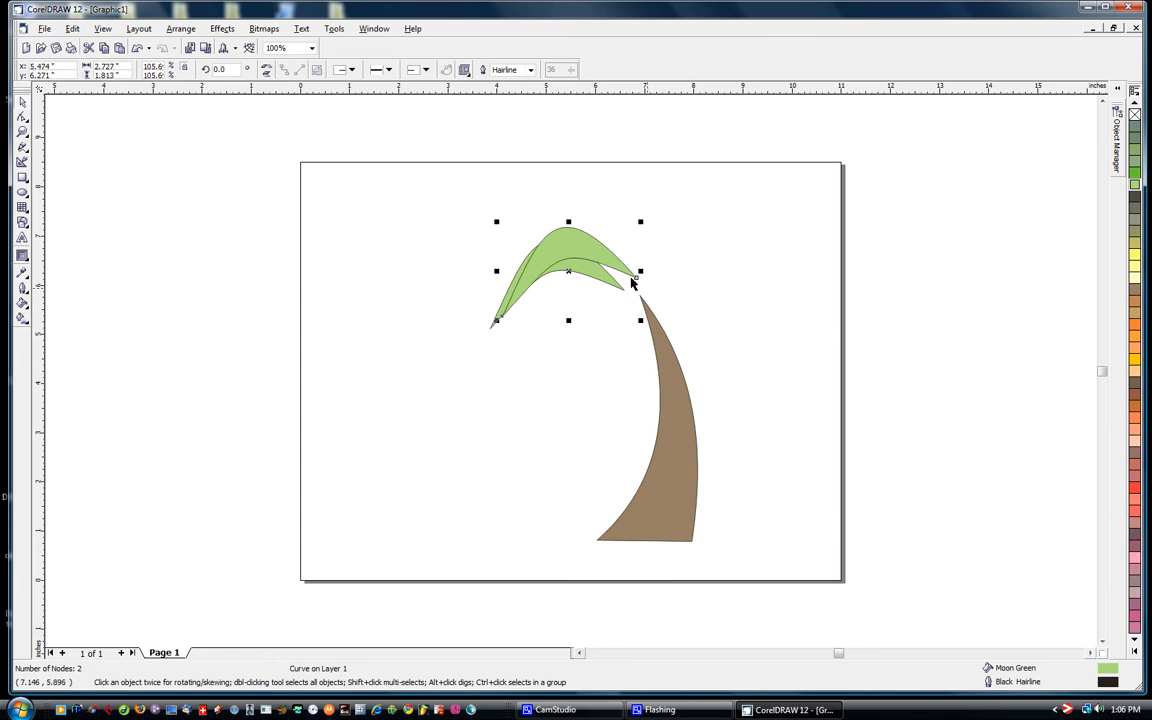
left_click_drag(586, 257, 731, 226)
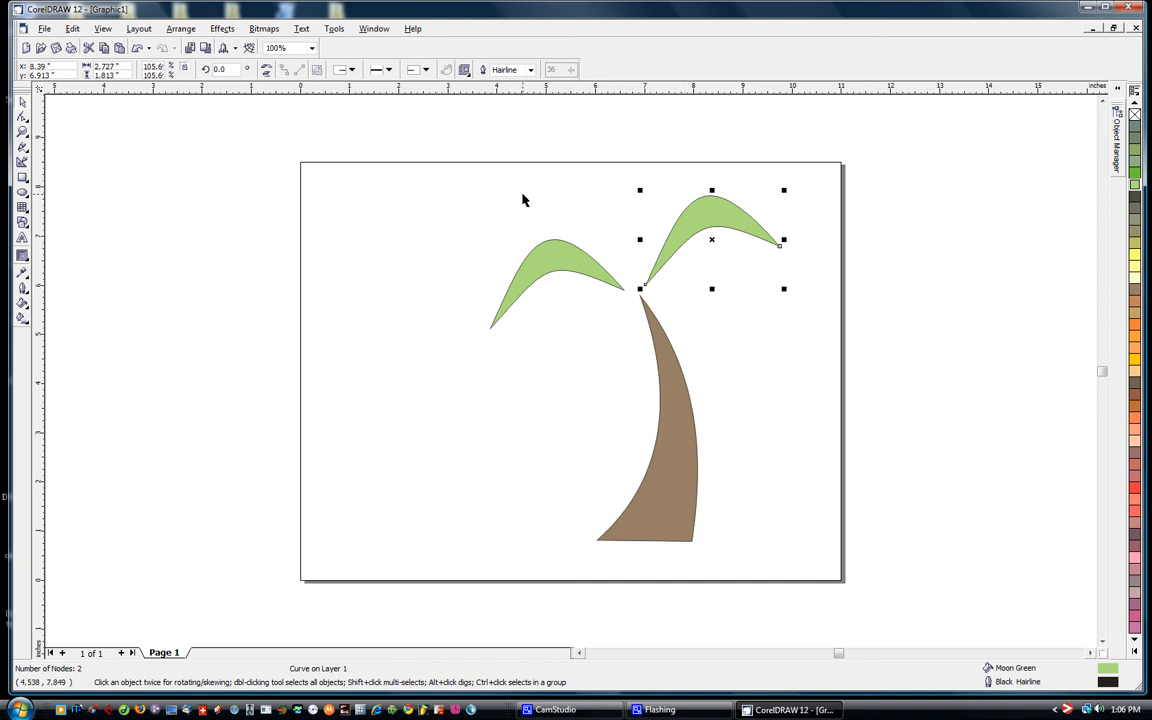
left_click(719, 226)
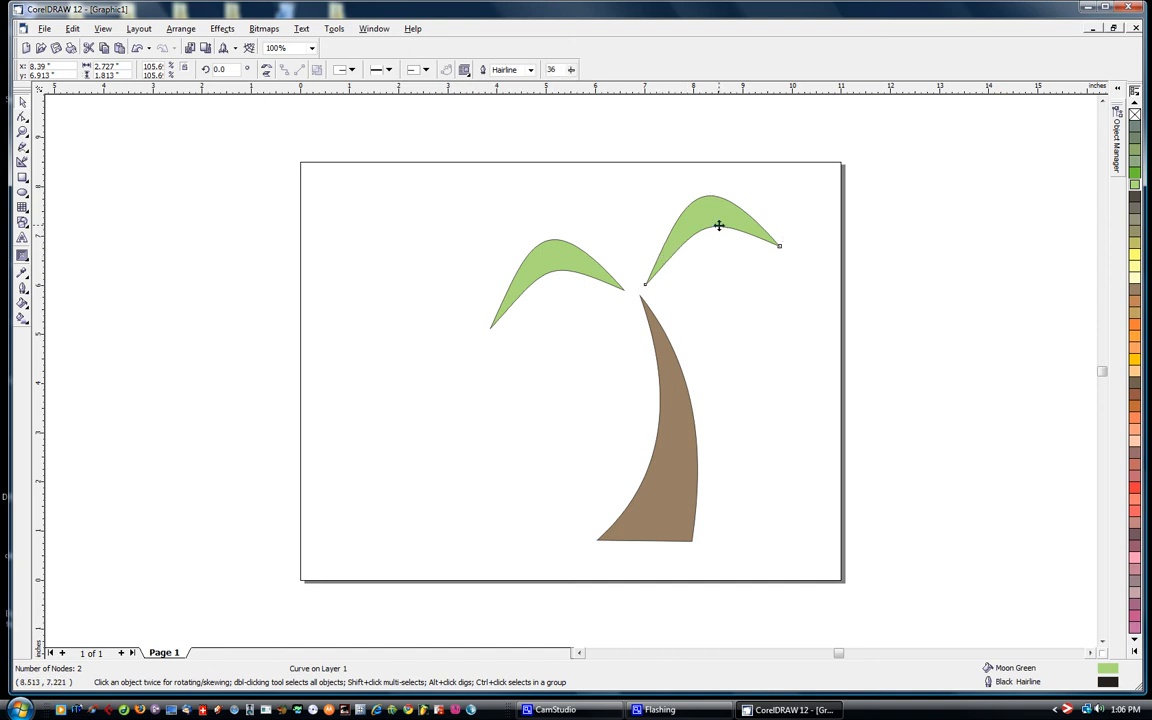
key("Delete")
- Duplicate the green leaf, mirror the copy horizontally, and place it on the right side of the trunk's tip
left_click(559, 263)
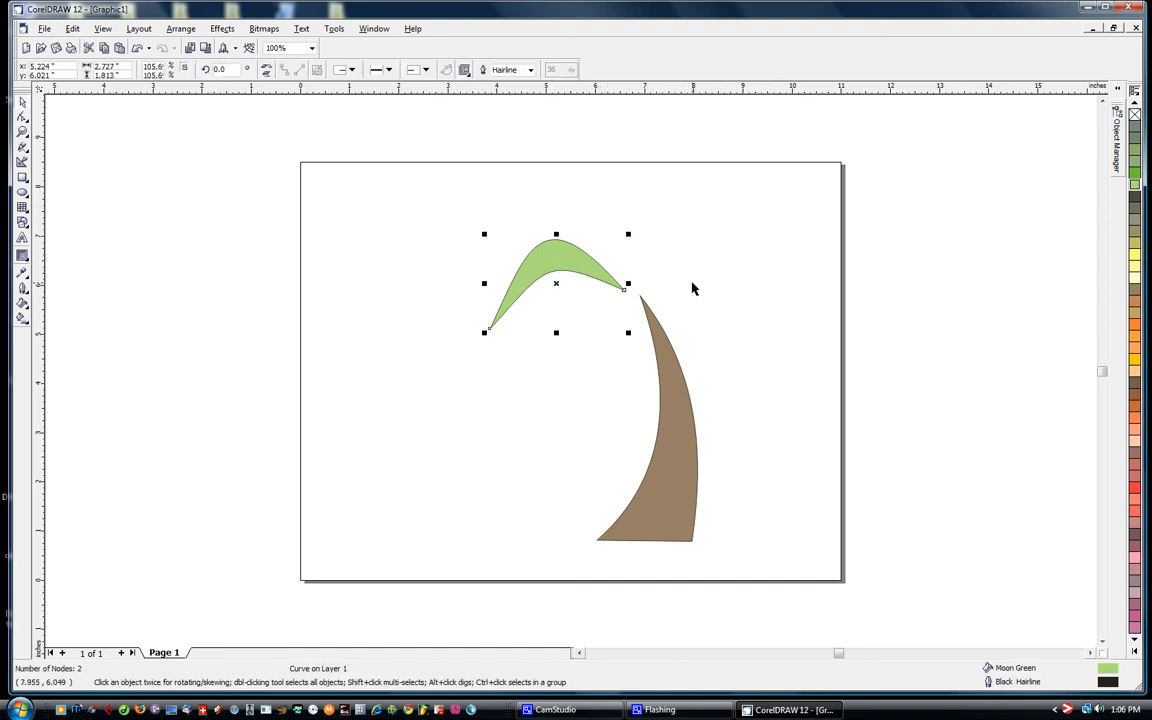
key("ctrl+d")
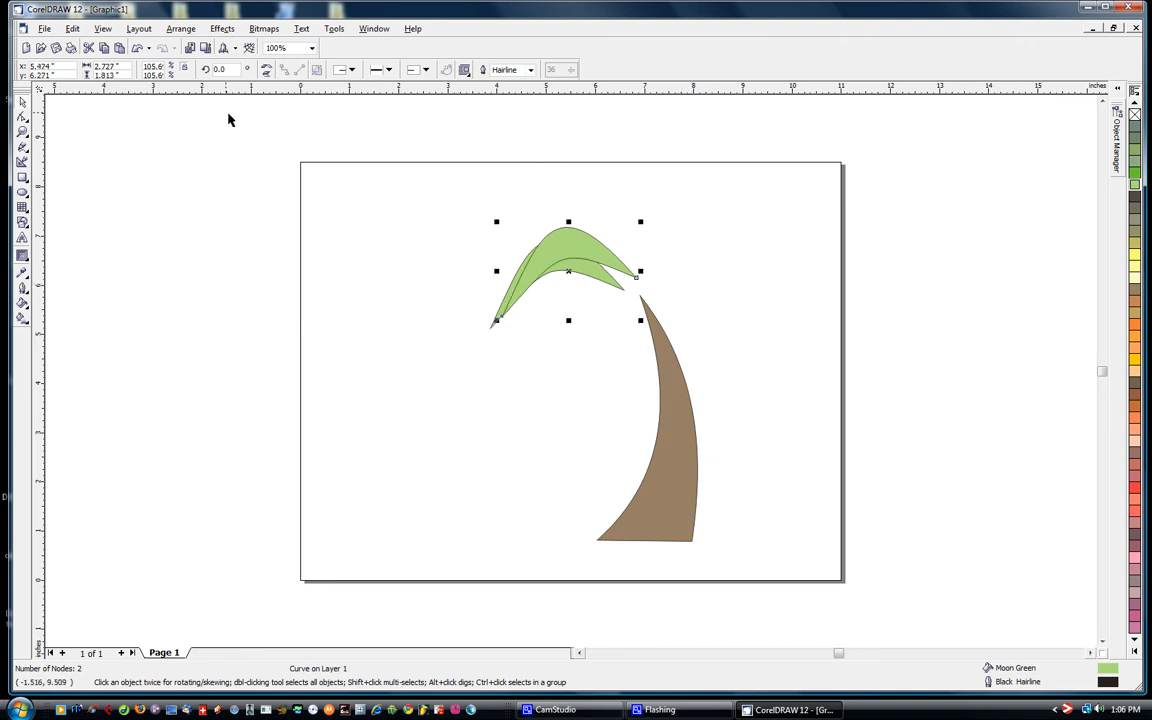
left_click(268, 70)
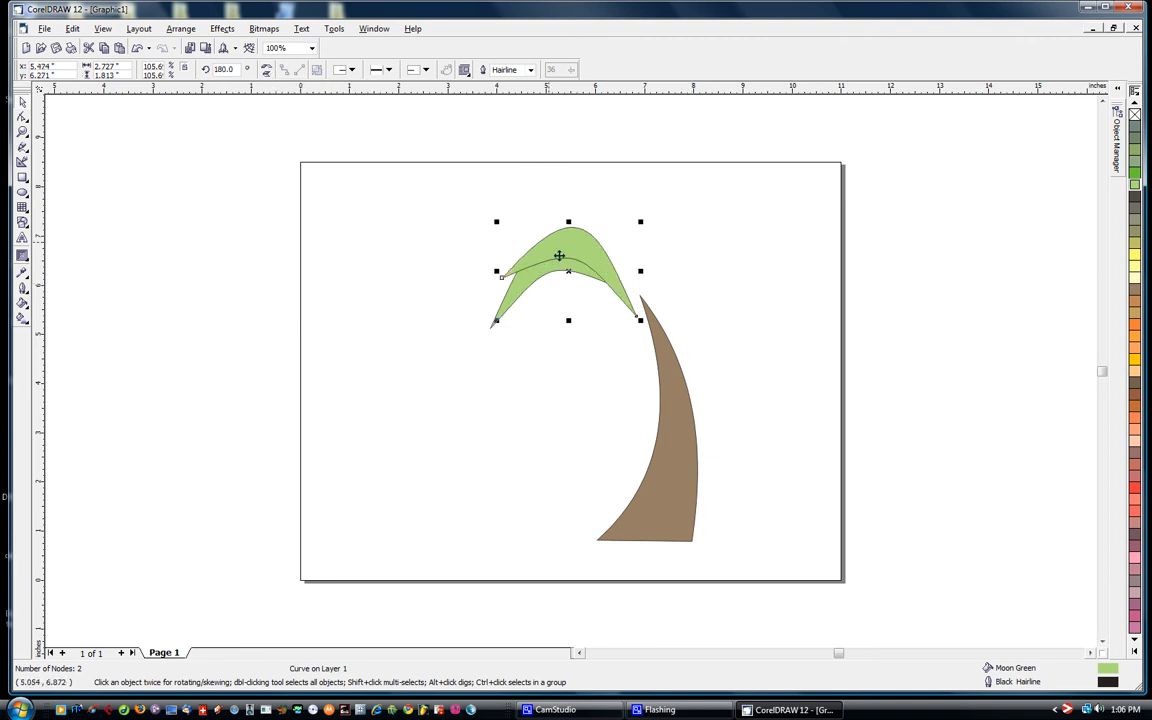
left_click_drag(563, 260, 714, 262)
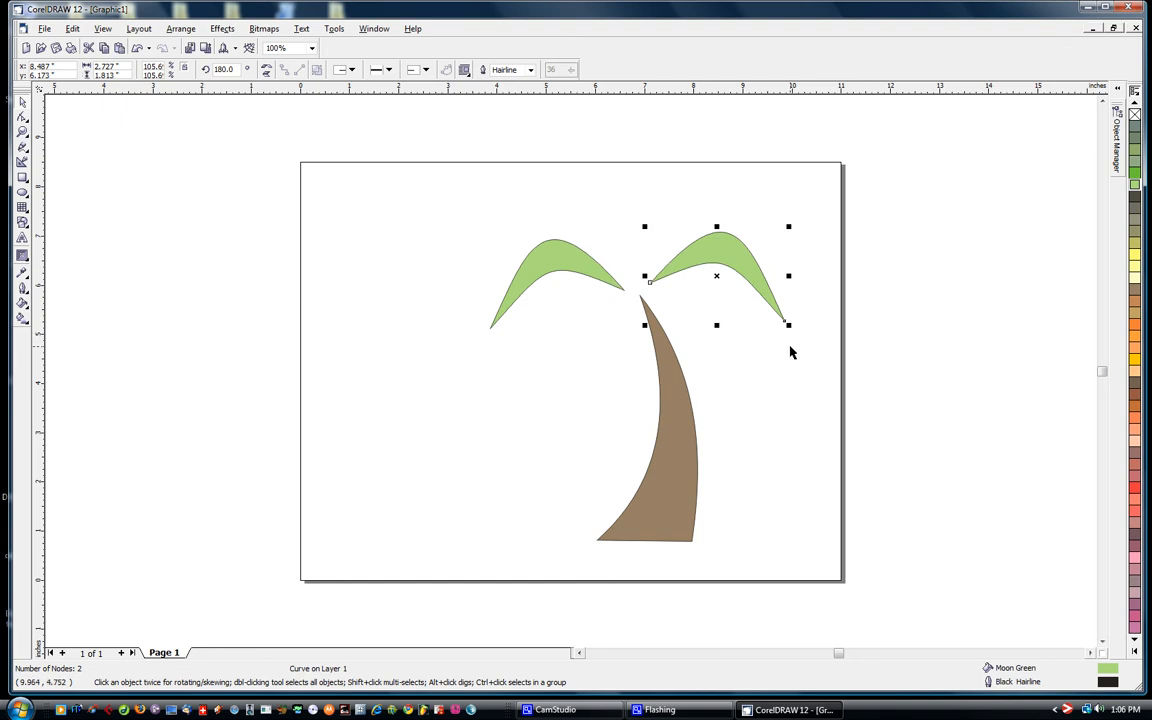
- Duplicate the left leaf and place the copy about 1.06 inches directly above the original
left_click(555, 262)
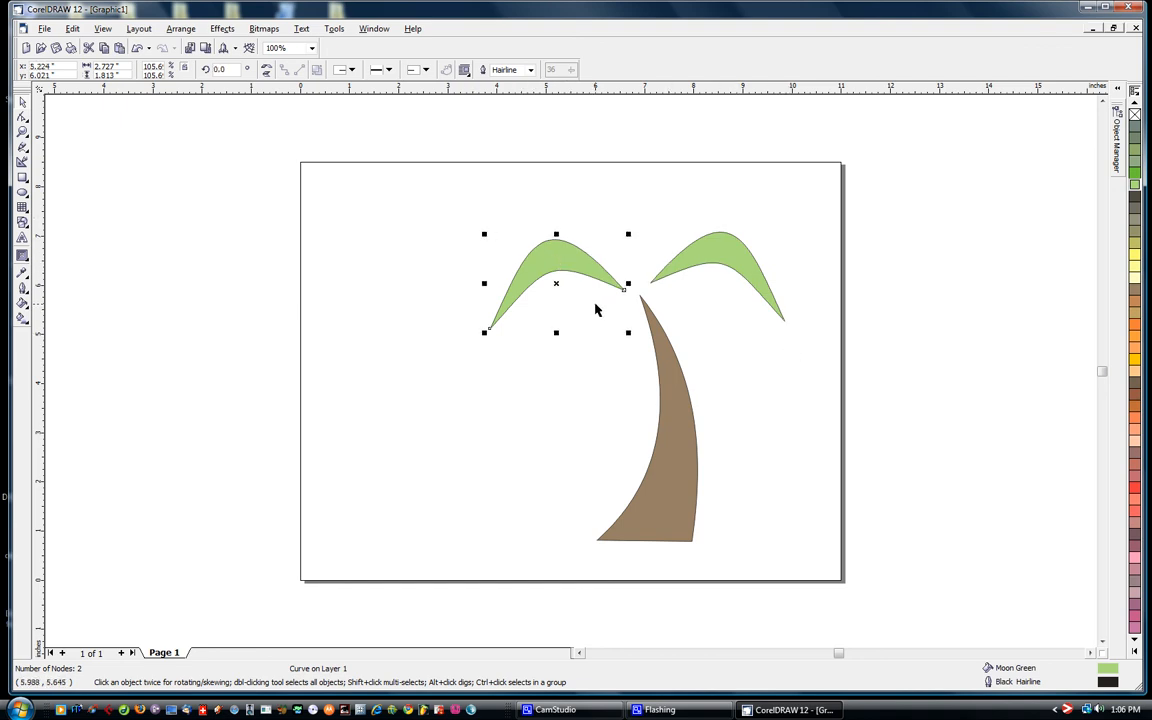
key("ctrl+d")
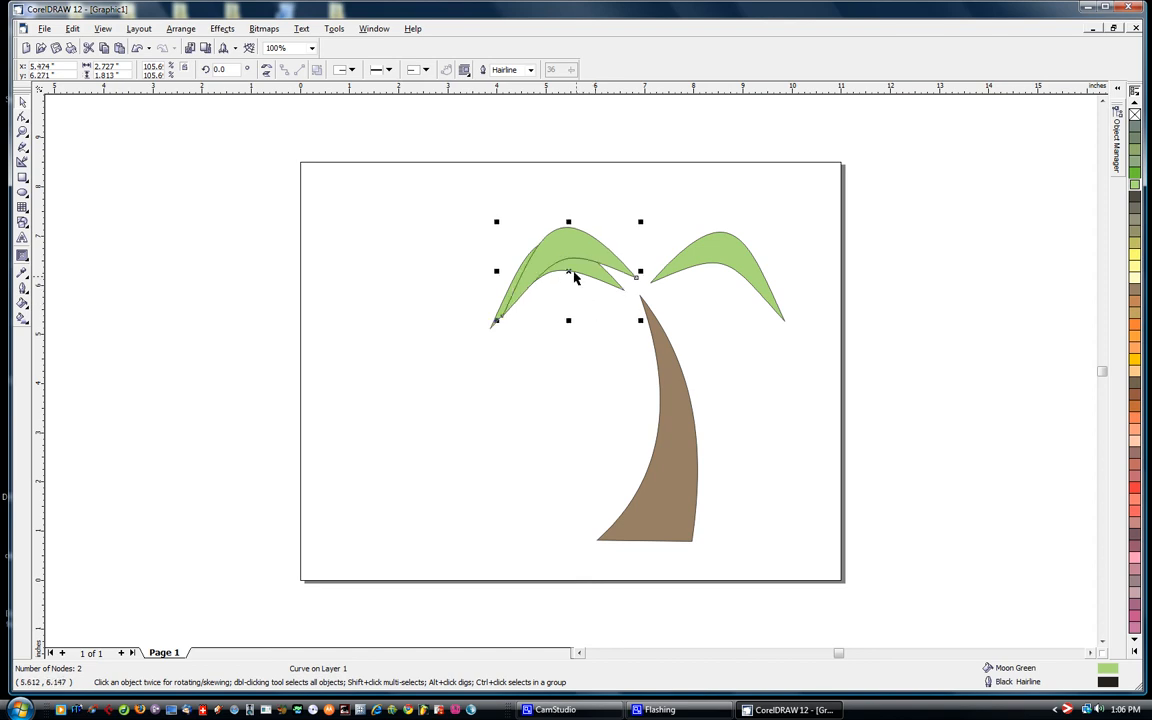
left_click_drag(572, 262, 565, 212)
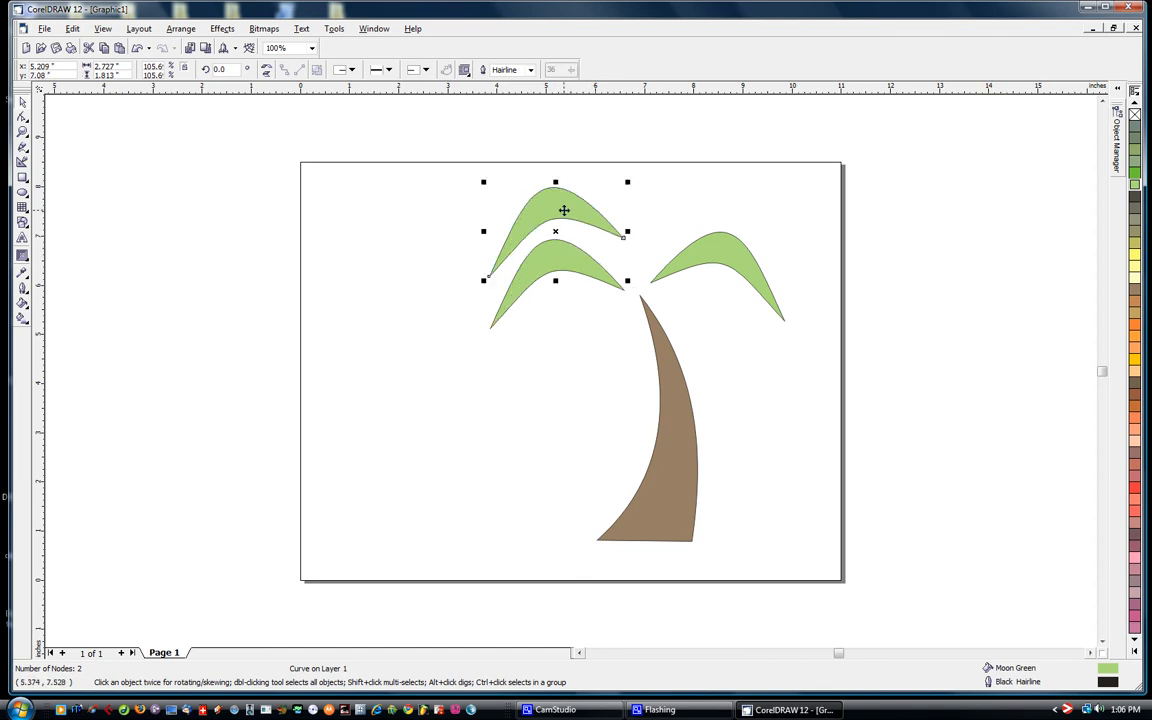
- Rotate the upper-left leaf clockwise to about 339° and skew it slightly, raising its outer tip
left_click(564, 210)
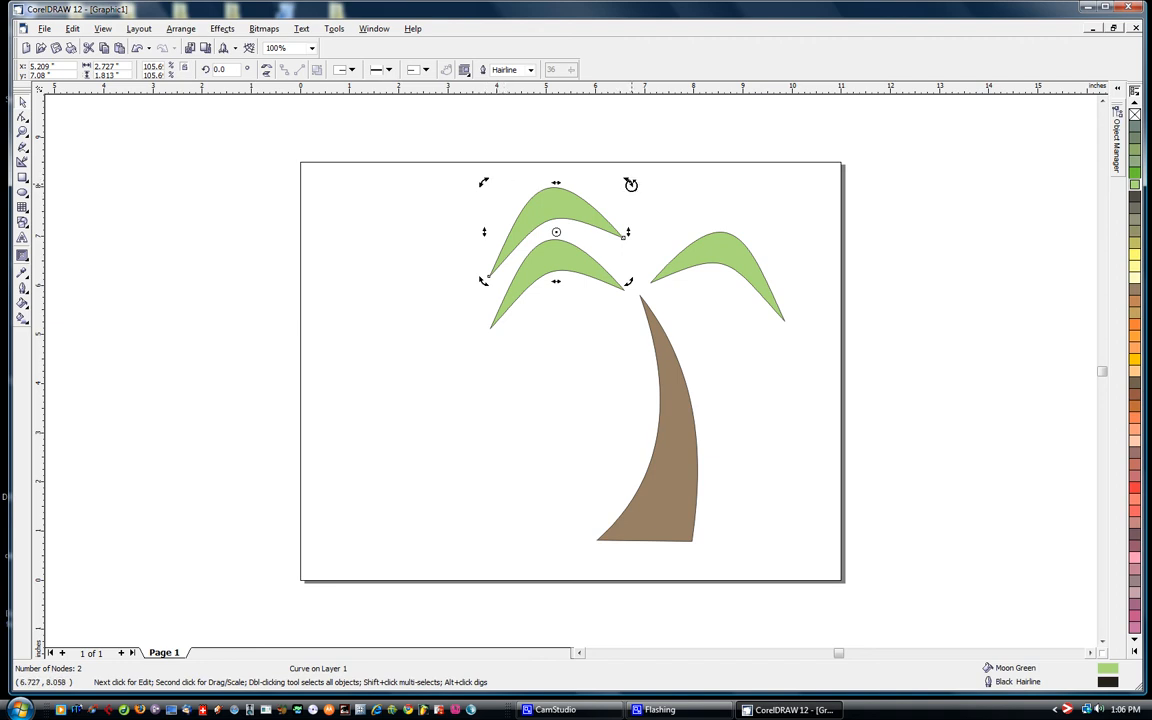
left_click_drag(631, 184, 638, 194)
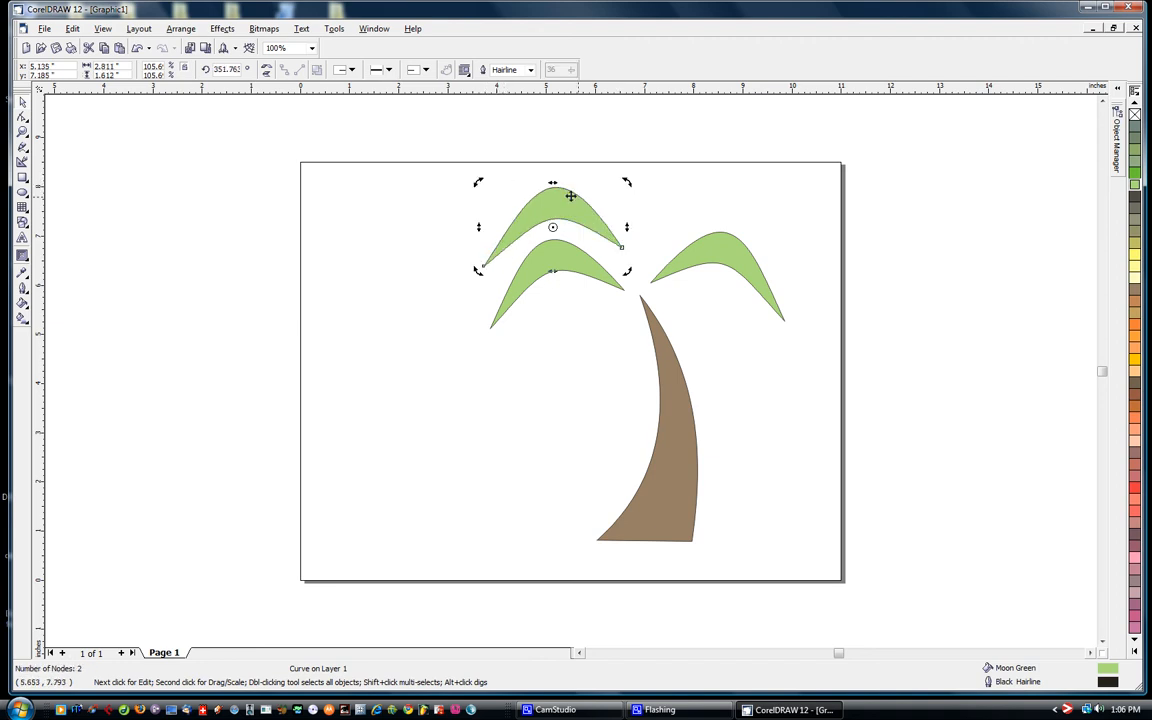
mouse_move(552, 185)
left_mouse_down()
mouse_move(580, 185)
mouse_move(544, 184)
left_mouse_up()
mouse_move(479, 273)
left_mouse_down()
mouse_move(476, 262)
mouse_move(488, 265)
left_mouse_up()
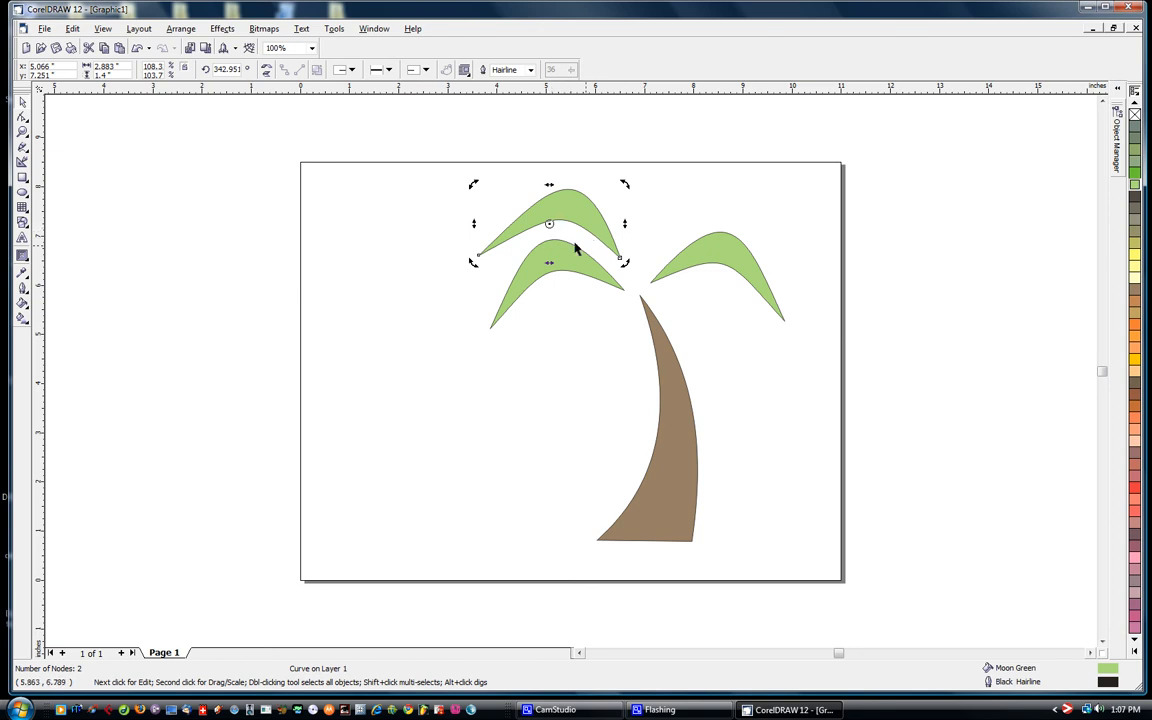
mouse_move(625, 185)
left_mouse_down()
mouse_move(584, 162)
mouse_move(616, 182)
left_mouse_up()
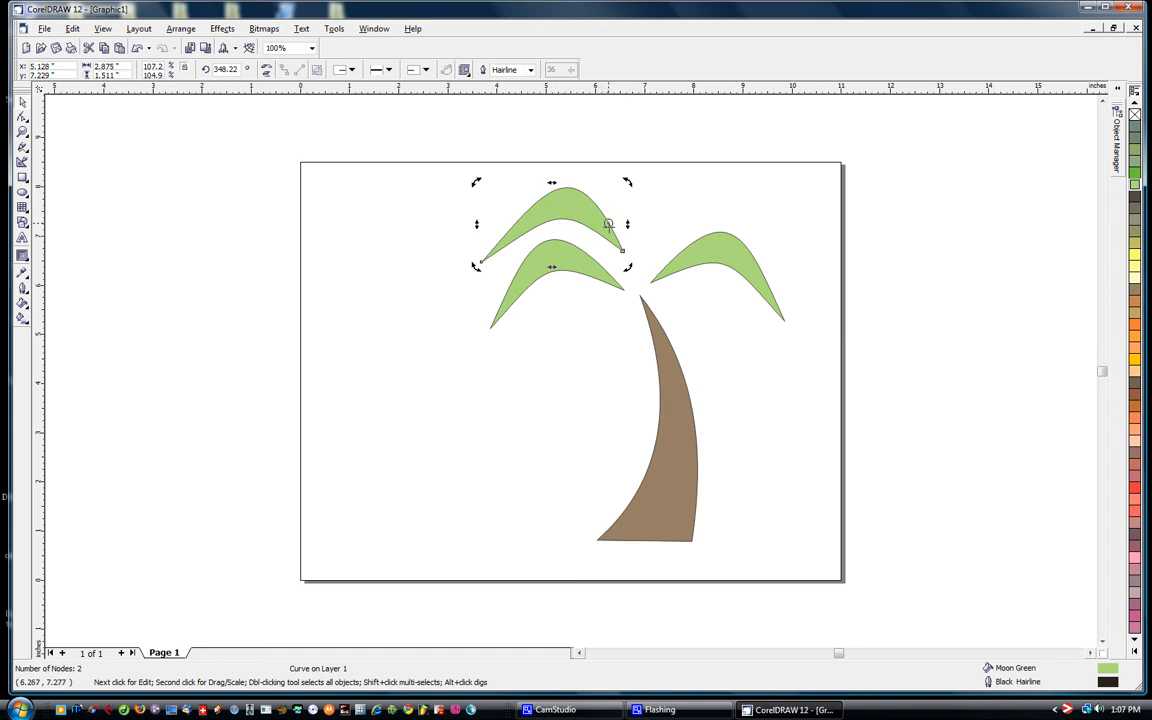
left_click_drag(476, 181, 521, 184)
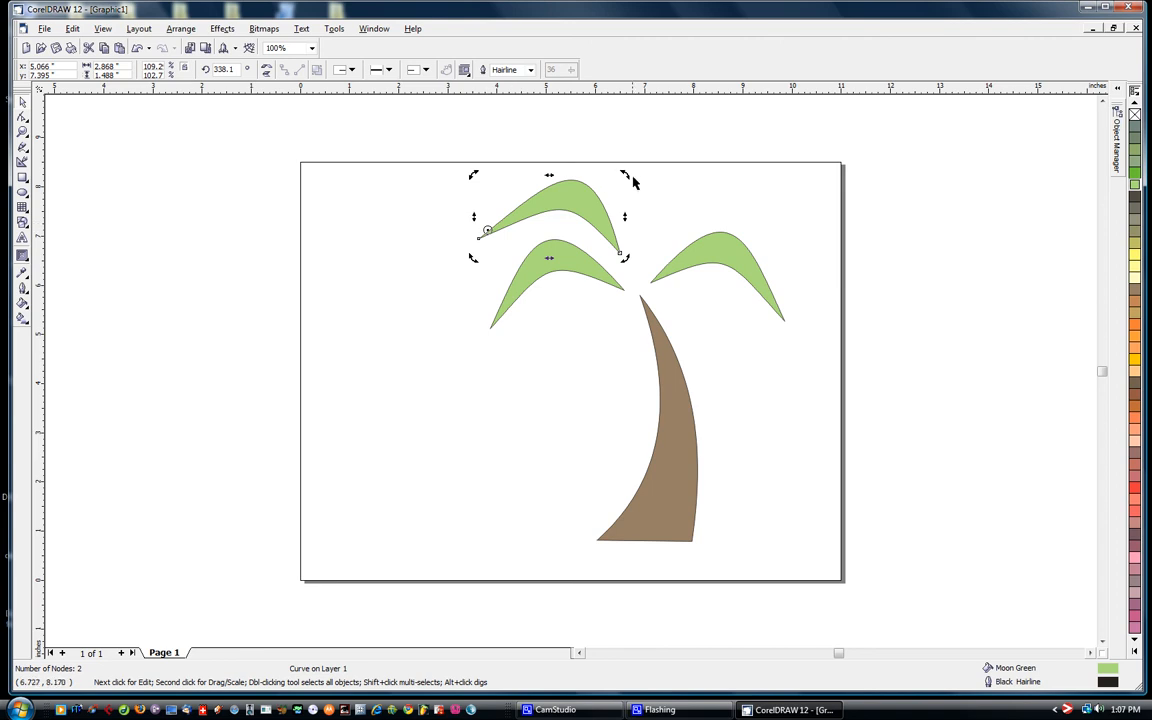
mouse_move(625, 175)
left_mouse_down()
mouse_move(609, 252)
mouse_move(612, 180)
mouse_move(607, 232)
mouse_move(599, 149)
mouse_move(620, 221)
mouse_move(604, 183)
left_mouse_up()
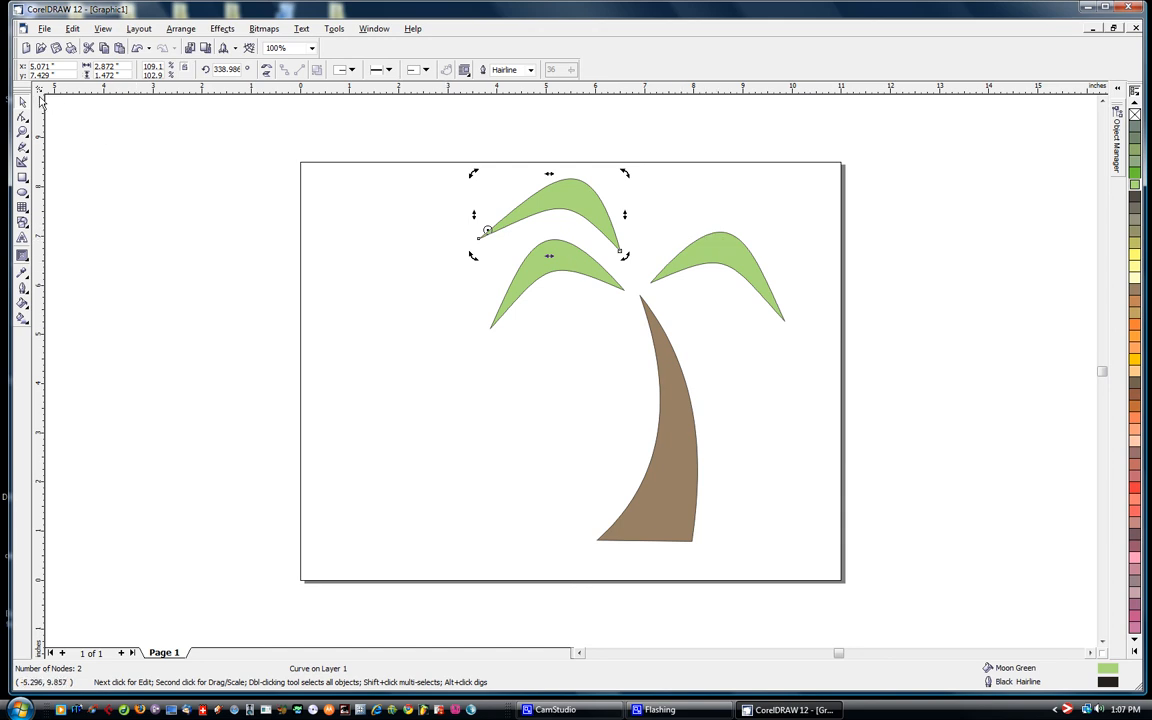
- Duplicate the upper-left leaf and move the copy to the right, above the top of the trunk
left_click(580, 197)
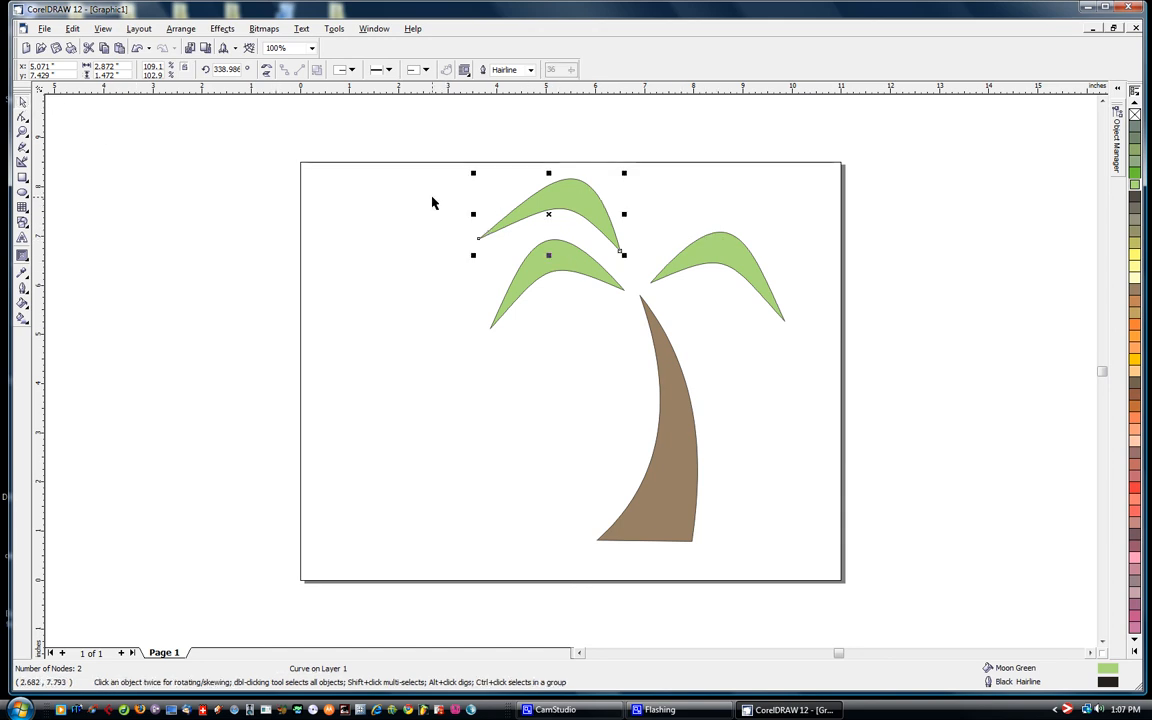
key("ctrl+d")
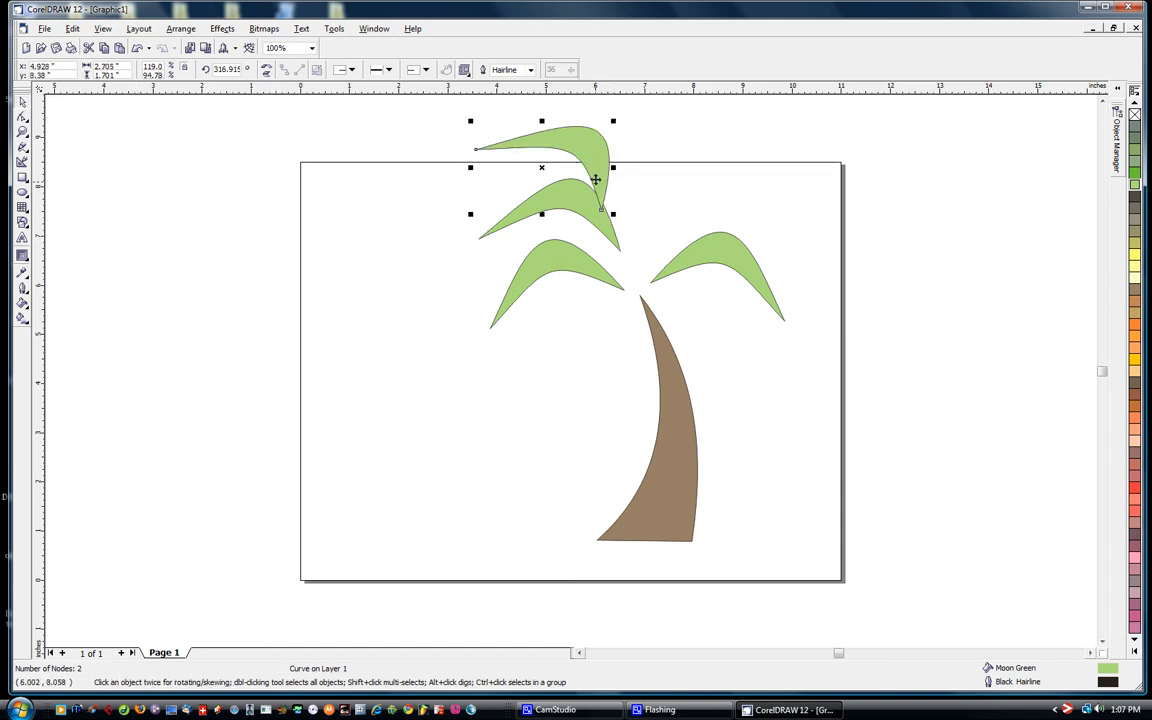
left_click_drag(598, 167, 650, 180)
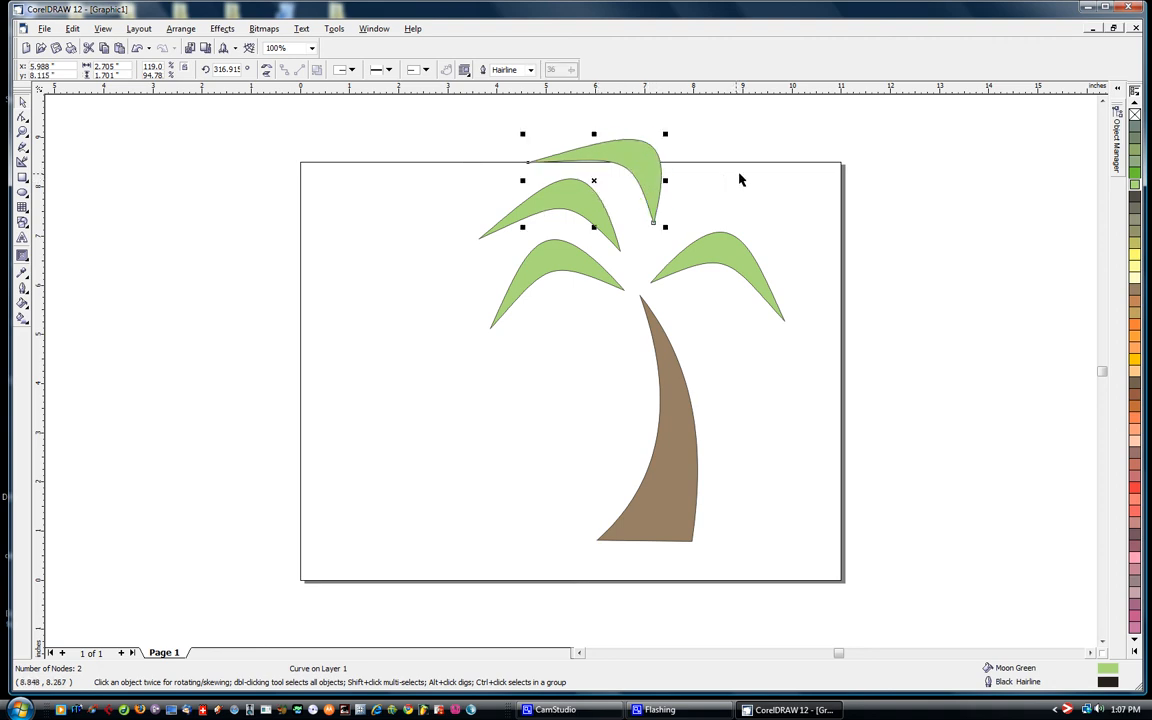
- Rotate the topmost leaf counterclockwise to about 358° and move it above the right leaf
left_click(642, 156)
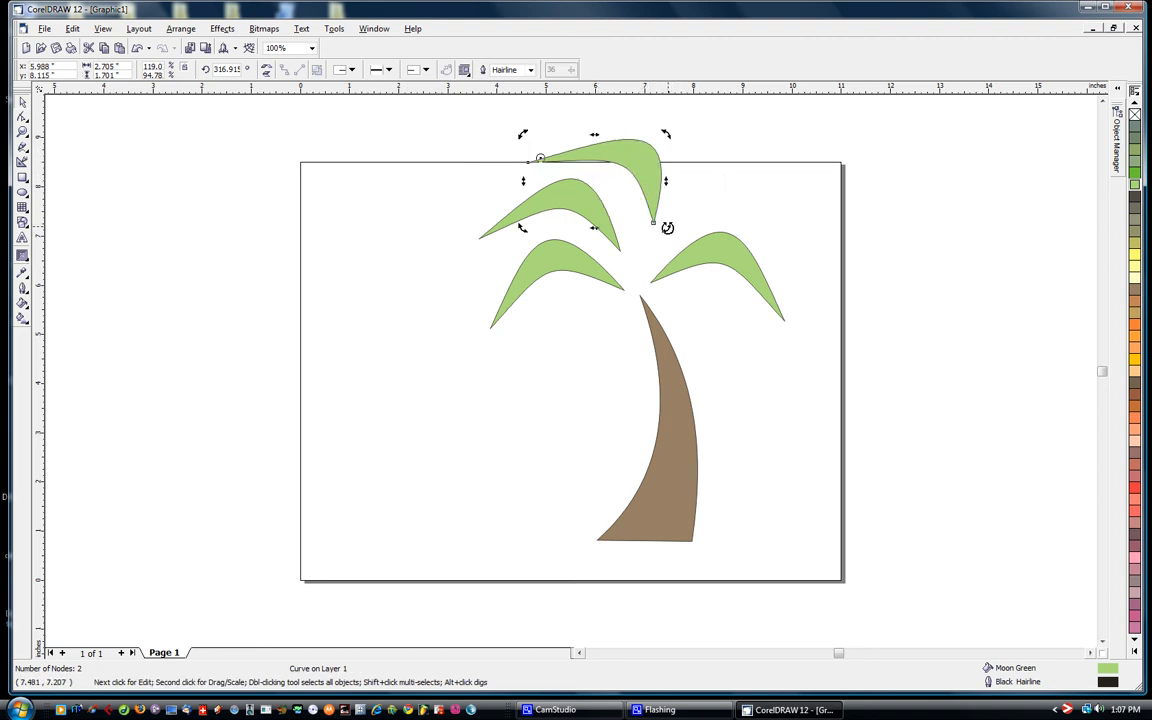
left_click_drag(665, 226, 666, 131)
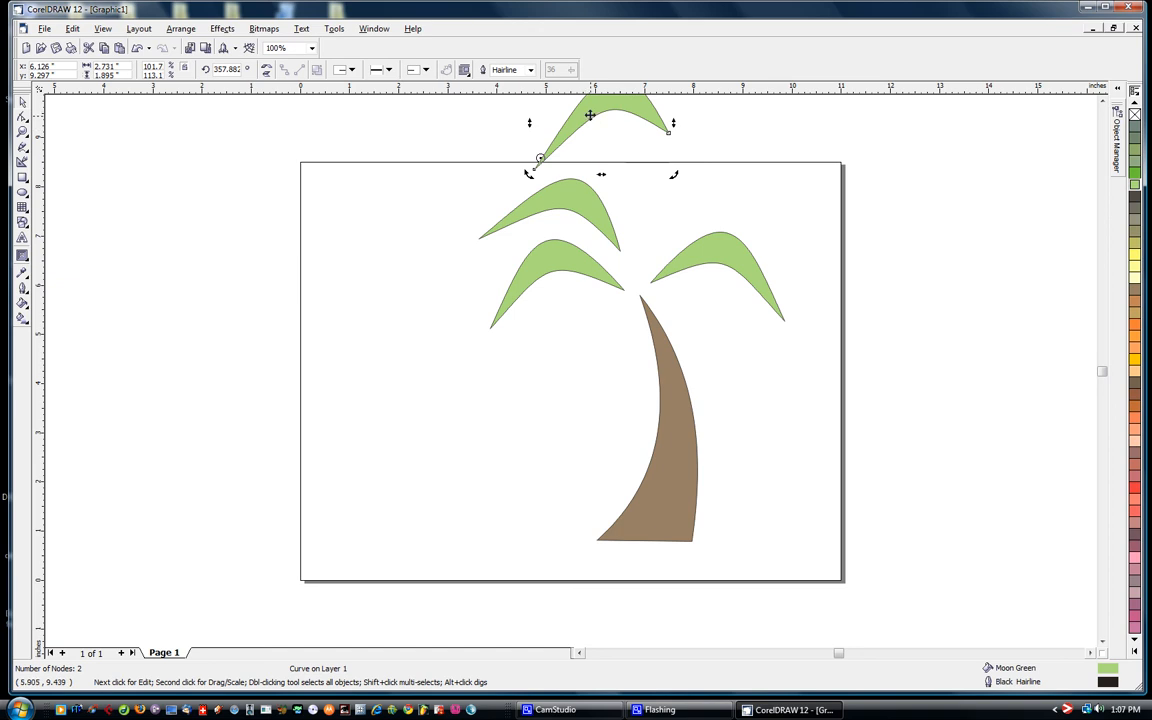
left_click_drag(590, 115, 689, 185)
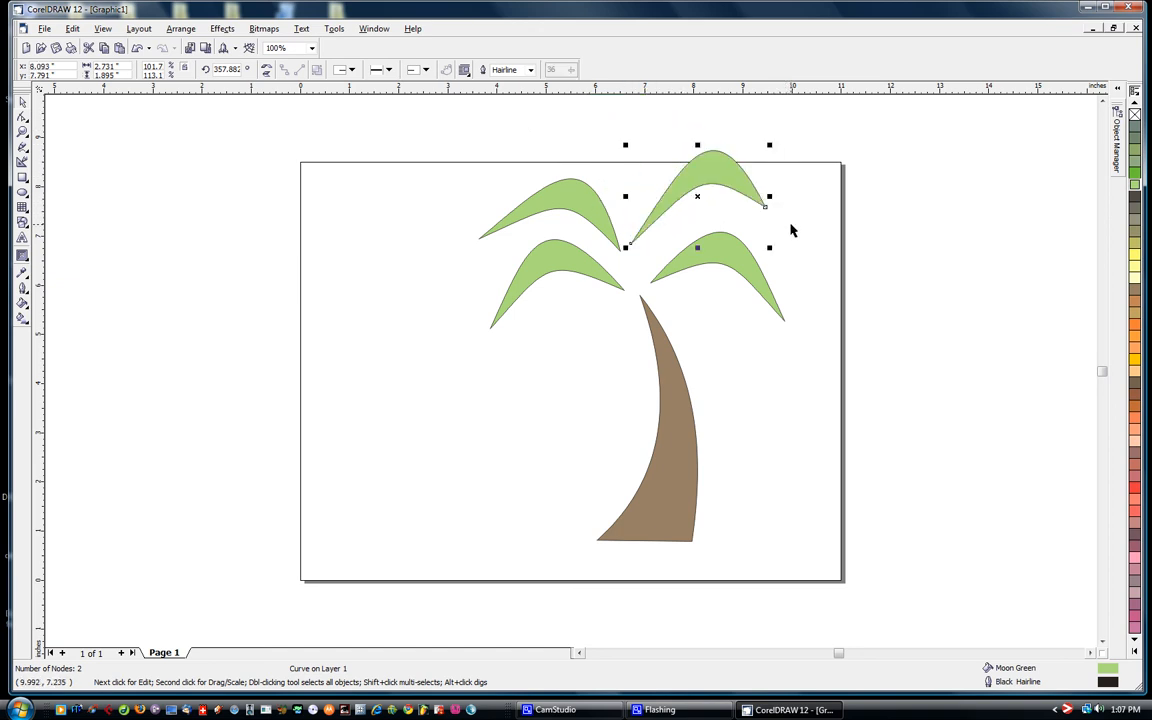
- Mirror the upper-right leaf horizontally and shrink it to about 2.27 by 1.58 inches
left_click(266, 67)
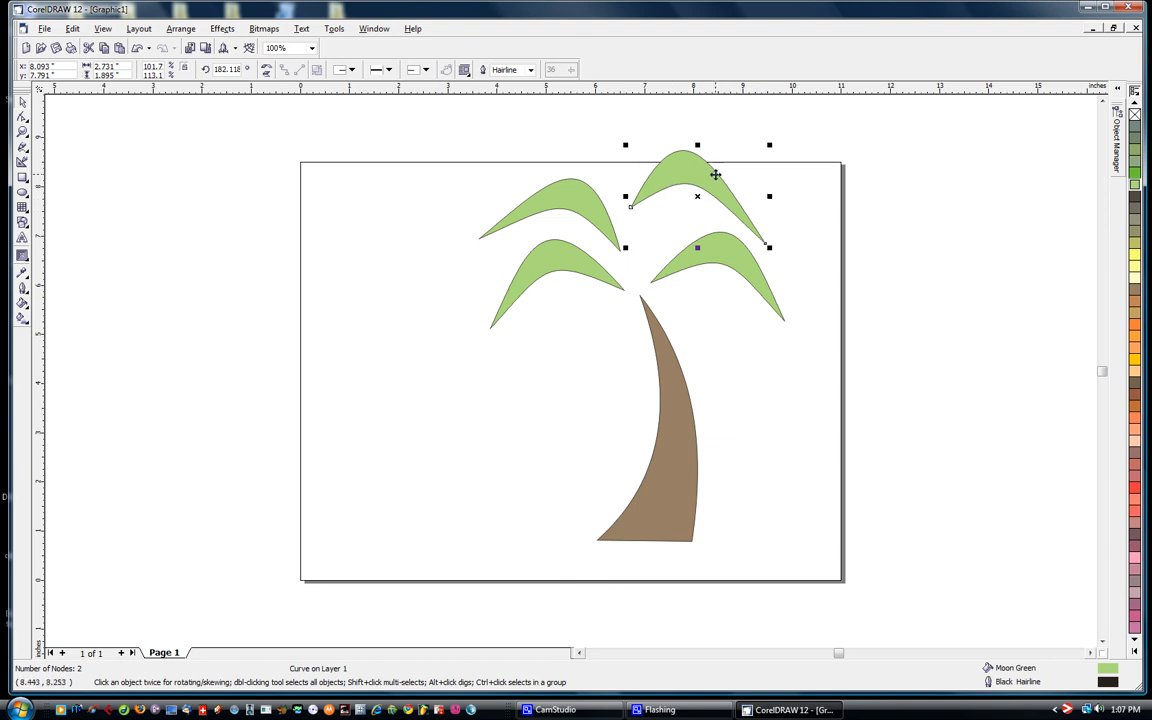
left_click_drag(767, 147, 746, 162)
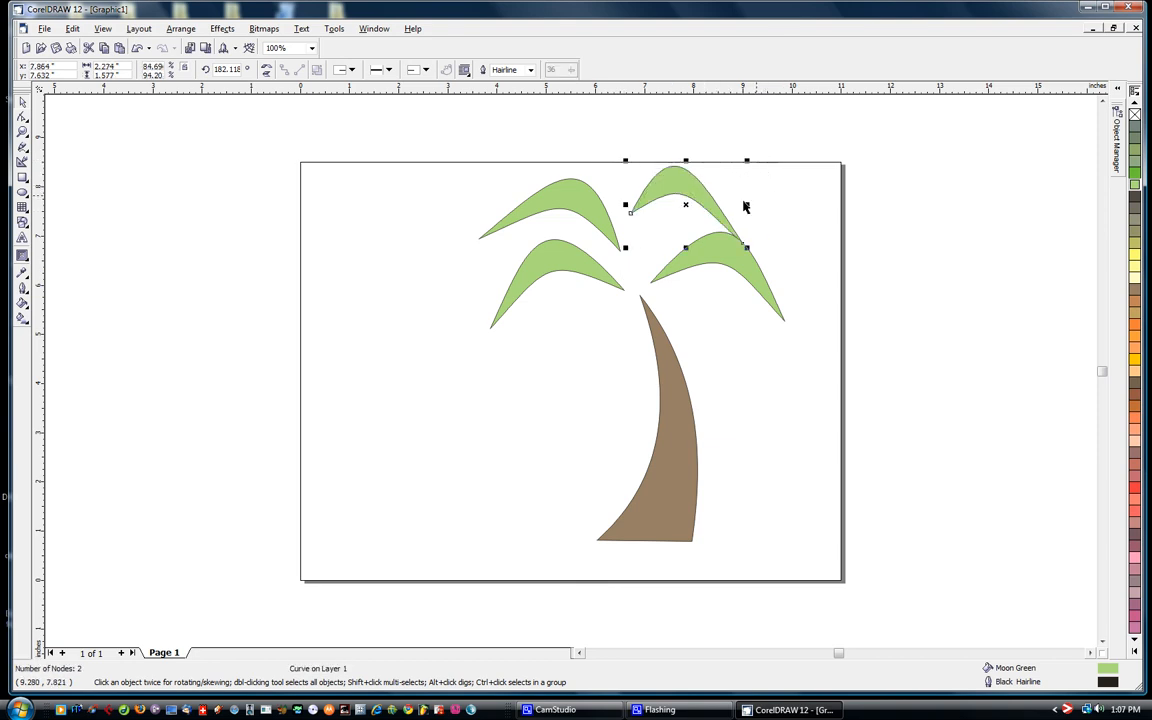
- Rotate the upper-right leaf counterclockwise past 210° and place it above the lower-right leaf with its inner tip over the trunk, then deselect it
mouse_move(687, 191)
left_mouse_down()
mouse_move(715, 198)
mouse_move(699, 172)
mouse_move(703, 203)
mouse_move(722, 162)
mouse_move(718, 202)
mouse_move(738, 131)
mouse_move(717, 130)
left_mouse_up()
left_click(697, 195)
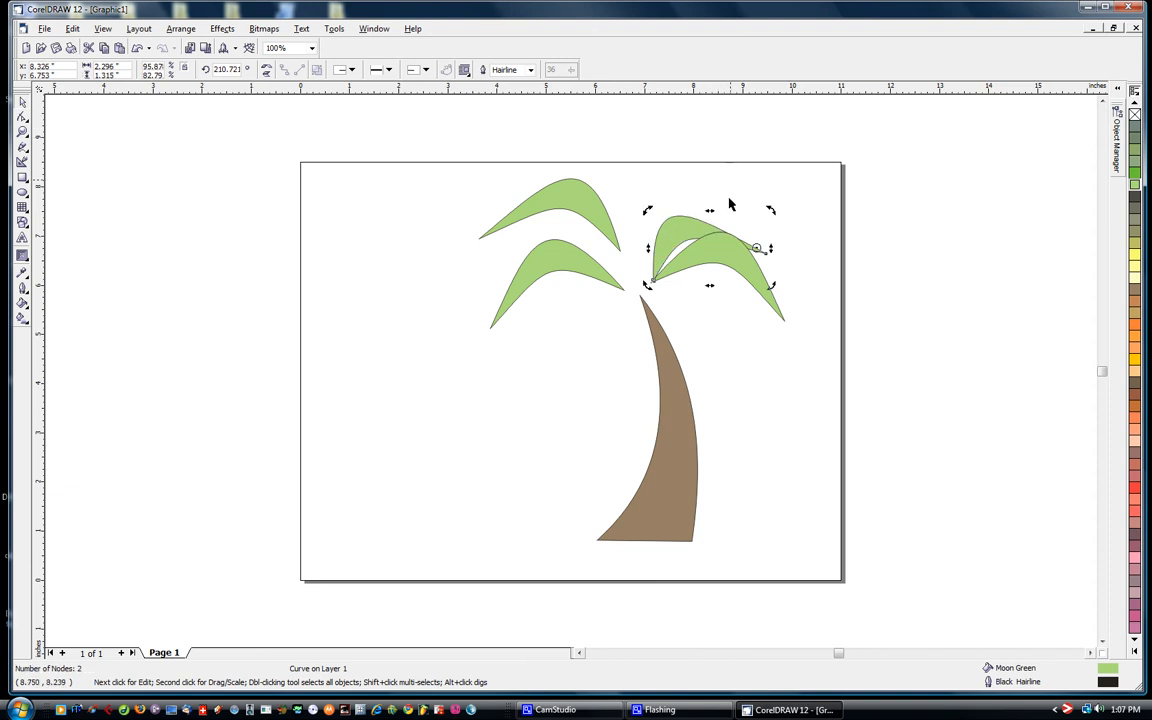
mouse_move(698, 228)
left_mouse_down()
mouse_move(702, 162)
mouse_move(660, 227)
left_mouse_up()
left_click(704, 188)
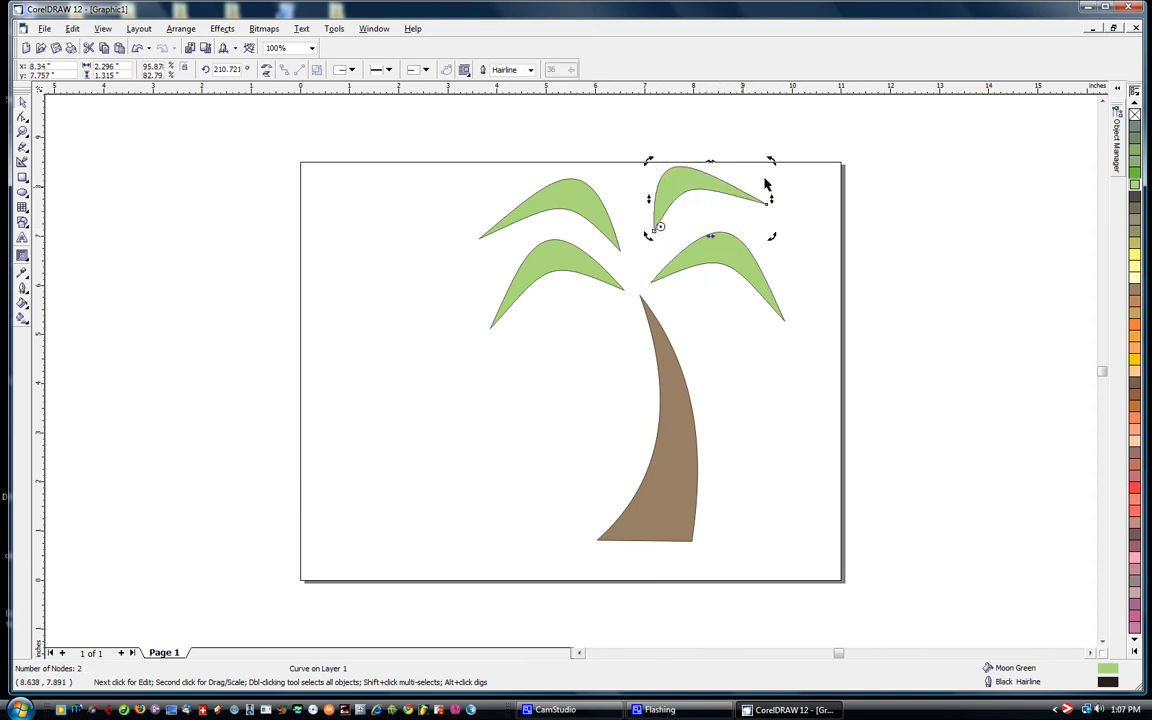
left_click_drag(771, 163, 675, 203)
left_click(392, 171)
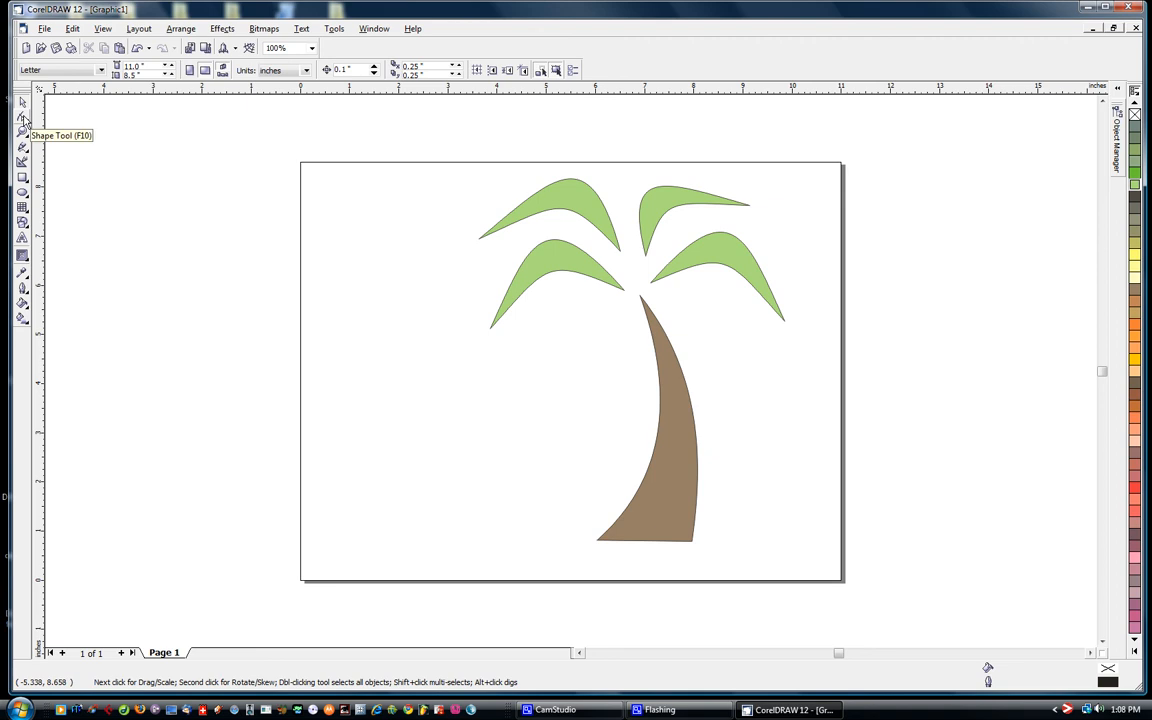
- Nudge the upper-left leaf slightly right and down, and shift both right-hand leaves slightly left toward the trunk's tip
left_click(608, 224)
left_click_drag(612, 226, 655, 218)
left_click(662, 213)
left_click(722, 252)
left_click_drag(722, 252, 714, 257)
- Nudge the lower-left leaf about 0.13 inches right and slightly up toward the trunk's tip, and deselect it
left_click(581, 268)
key("F10")
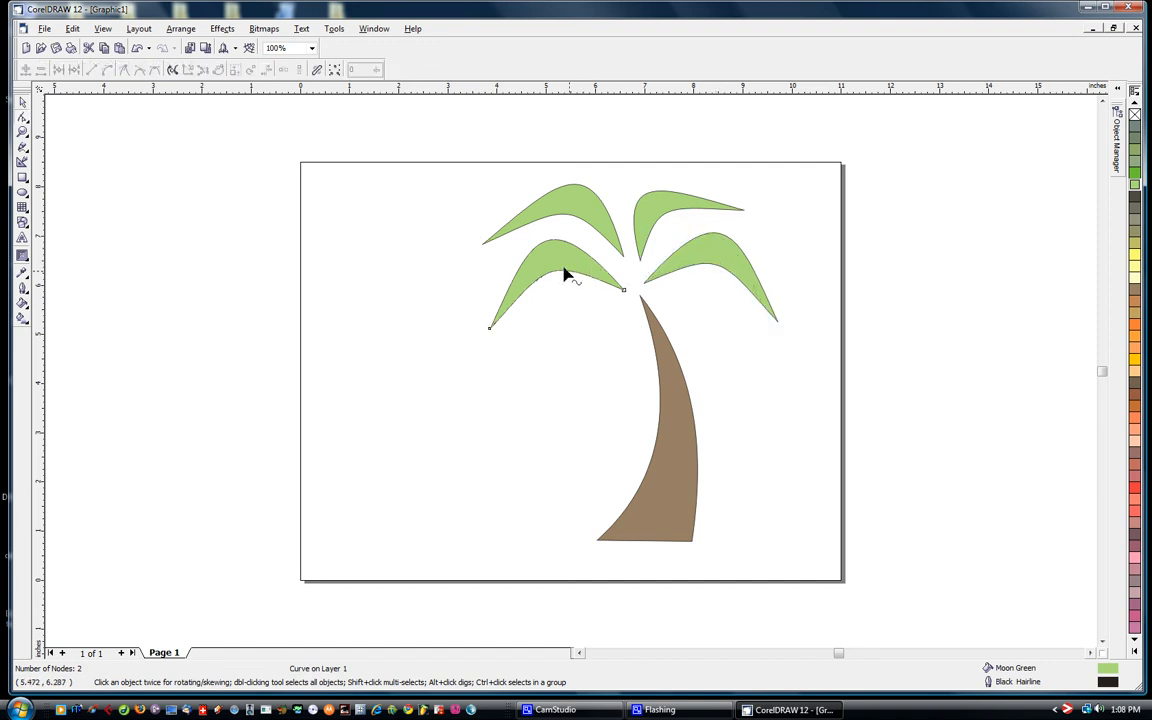
key("space")
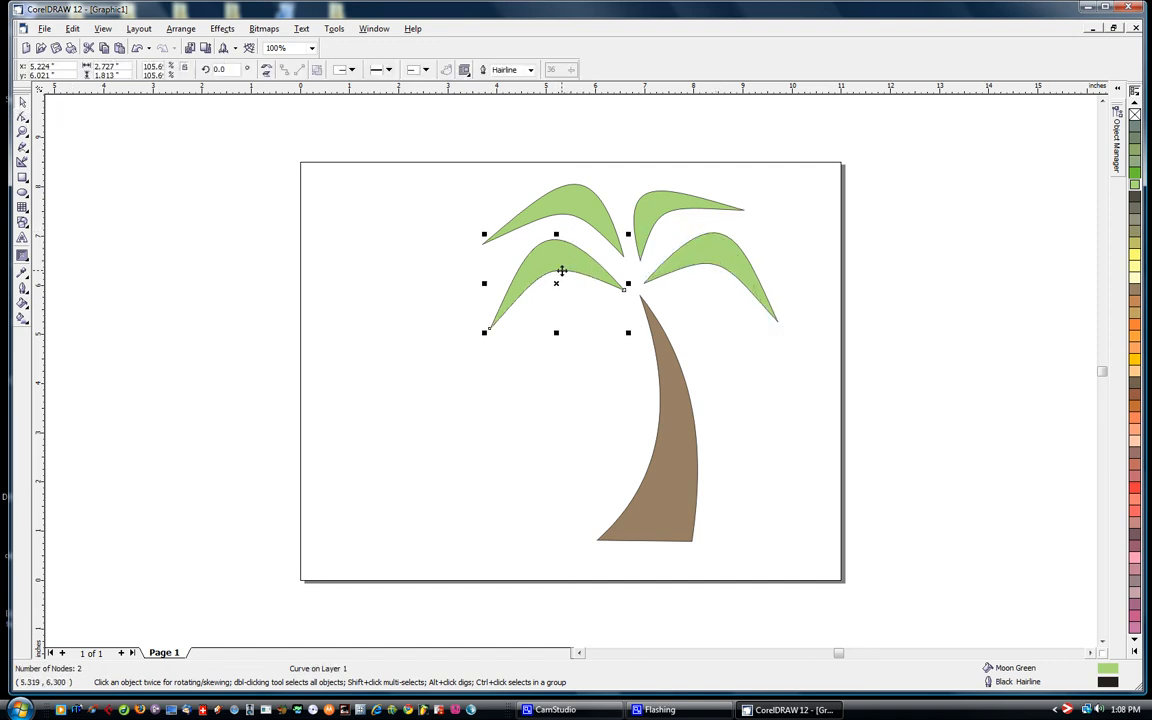
left_click_drag(562, 271, 568, 269)
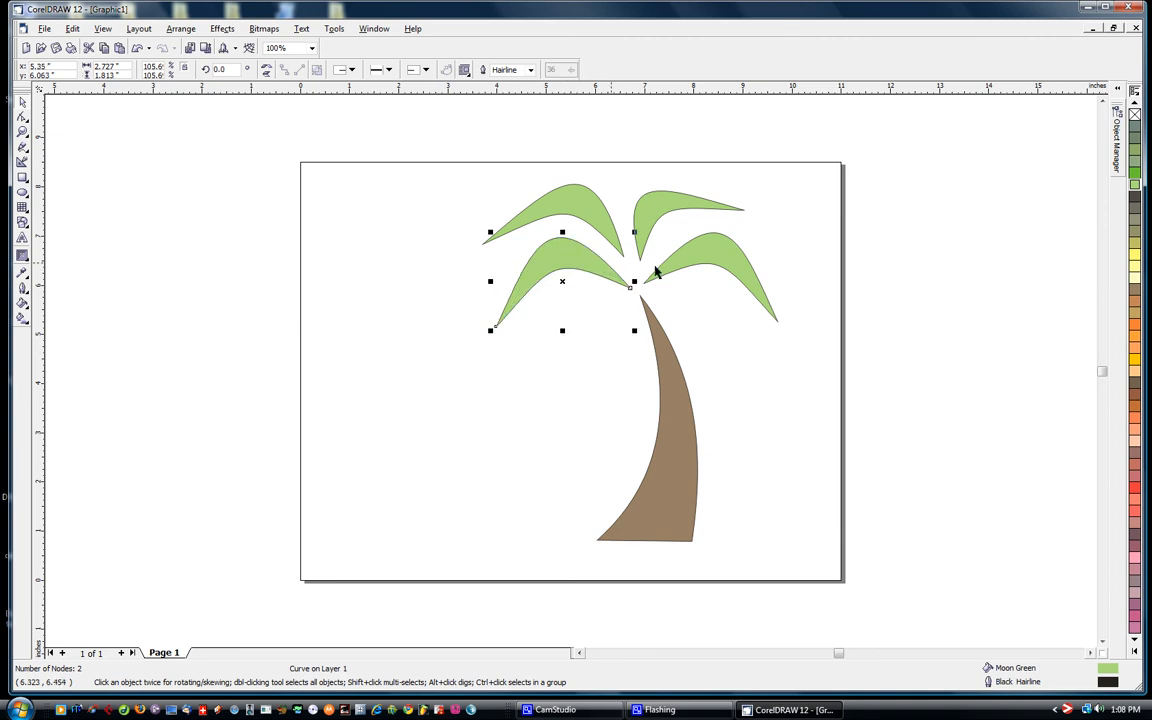
left_click(822, 287)
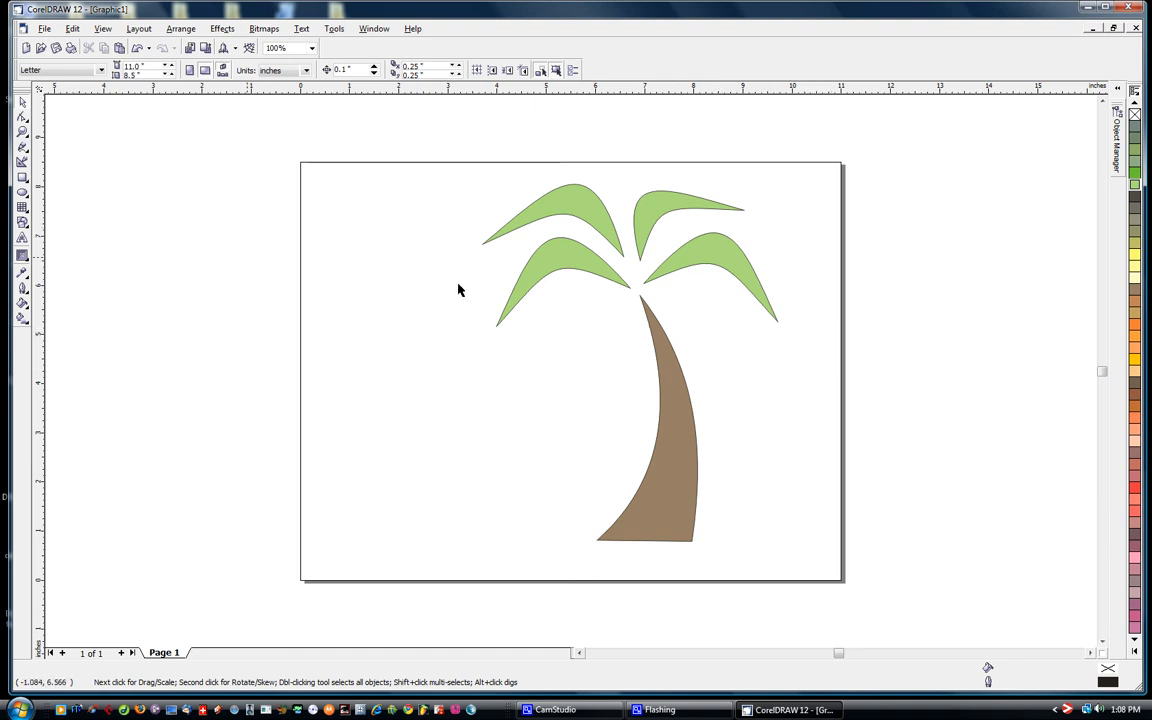
- Draw a coconut ellipse about 0.6 by 0.74 inches, fill it with Murky Green, and place it just left of the trunk's tip
left_click(22, 191)
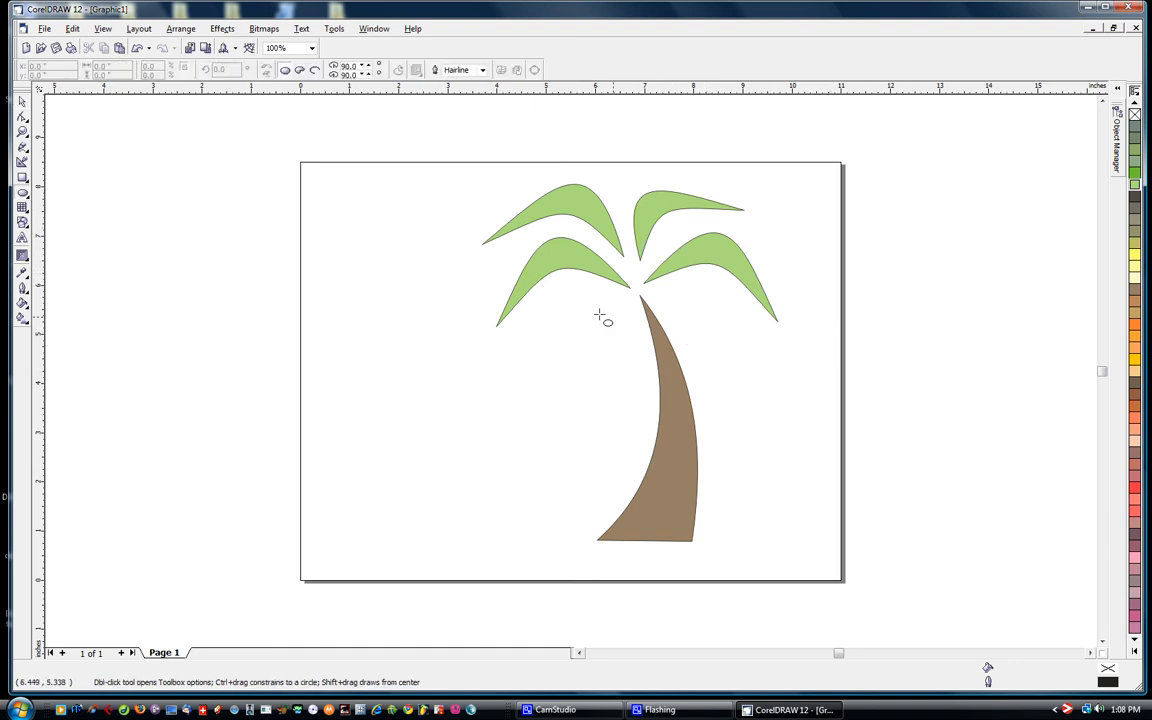
left_click_drag(597, 294, 636, 340)
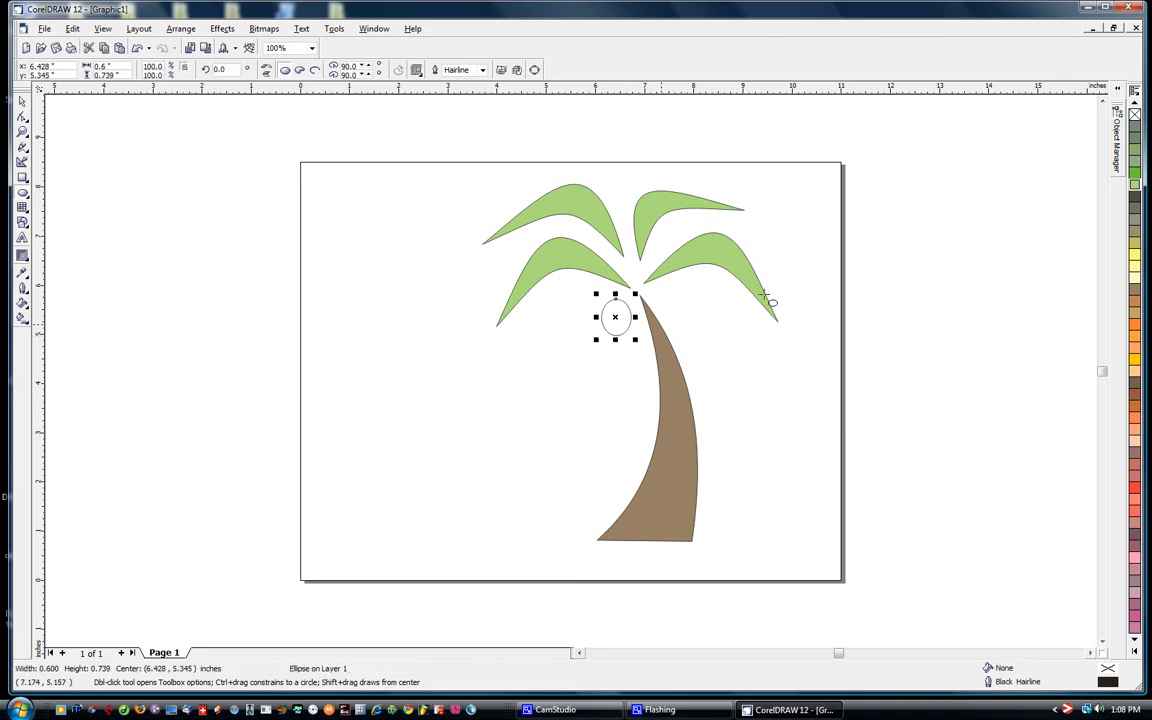
left_click(1135, 193)
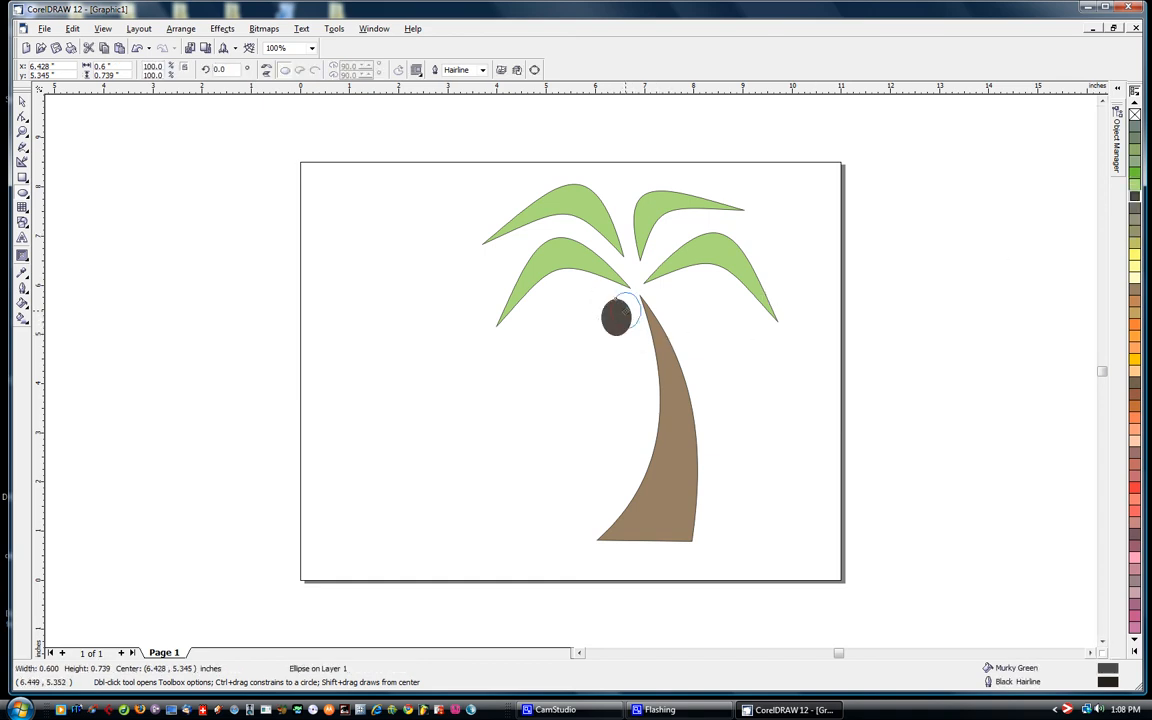
left_click_drag(617, 317, 627, 310)
left_click(22, 102)
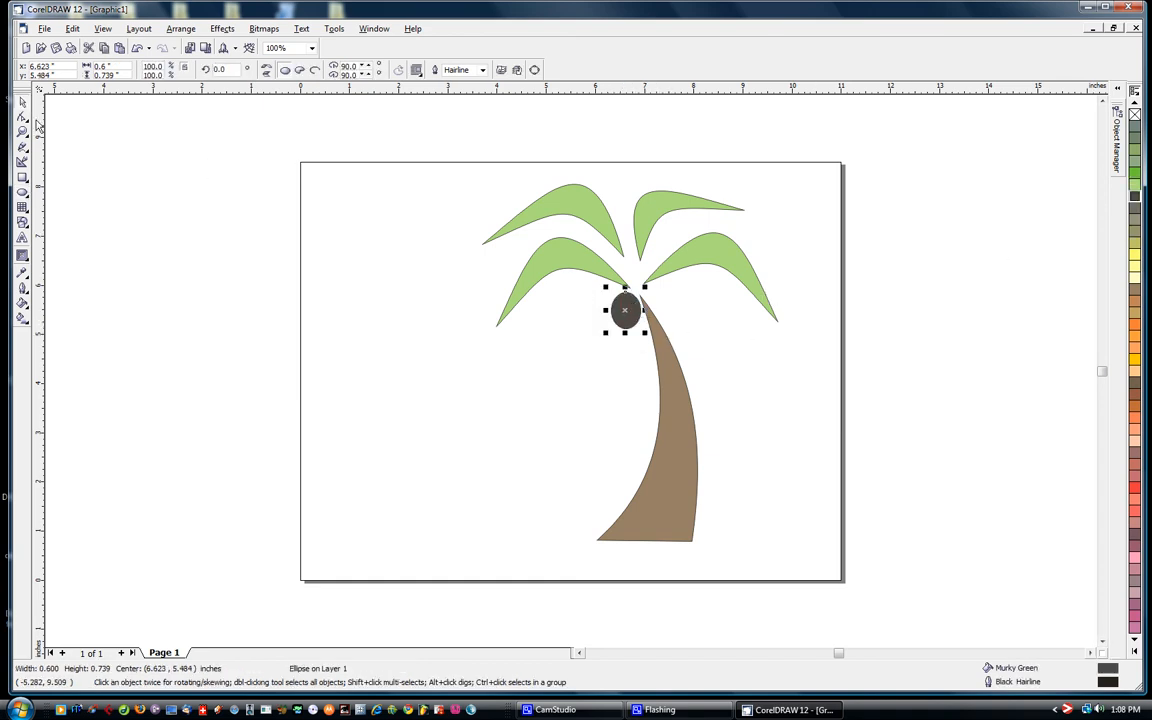
left_click(108, 226)
- Add a second Murky Green coconut ellipse over the trunk's tip, beside the first, scaled down to about 0.67 by 0.73 inches
left_click(22, 193)
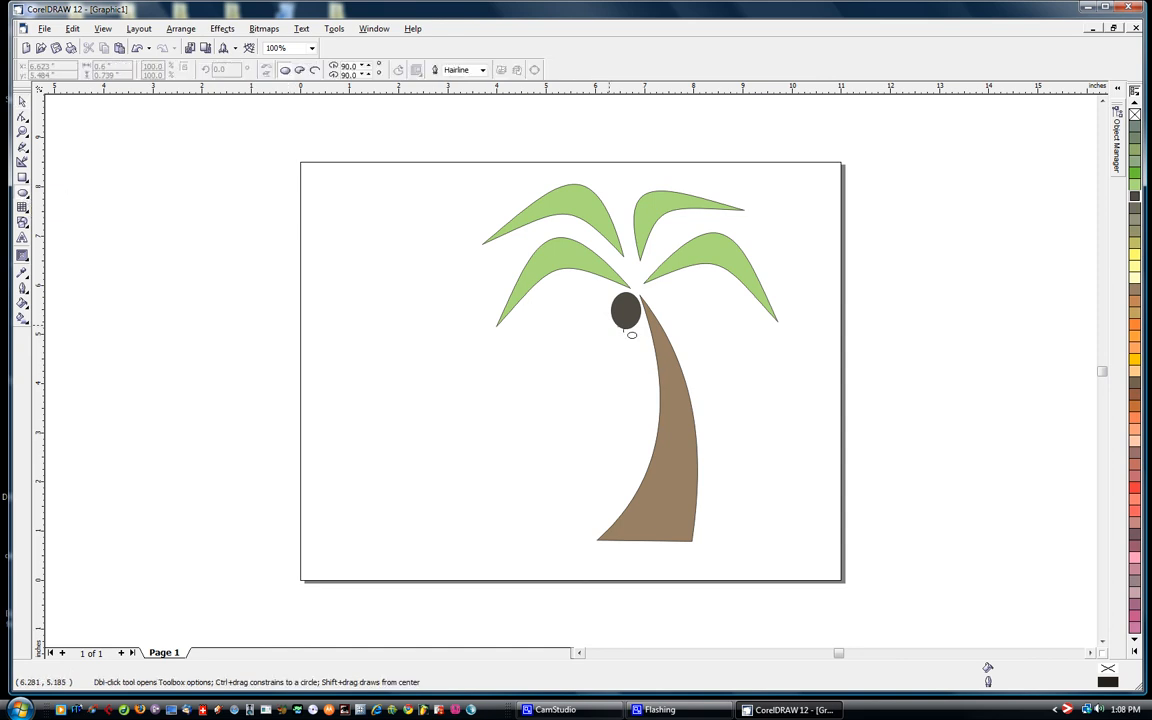
left_click_drag(644, 286, 686, 331)
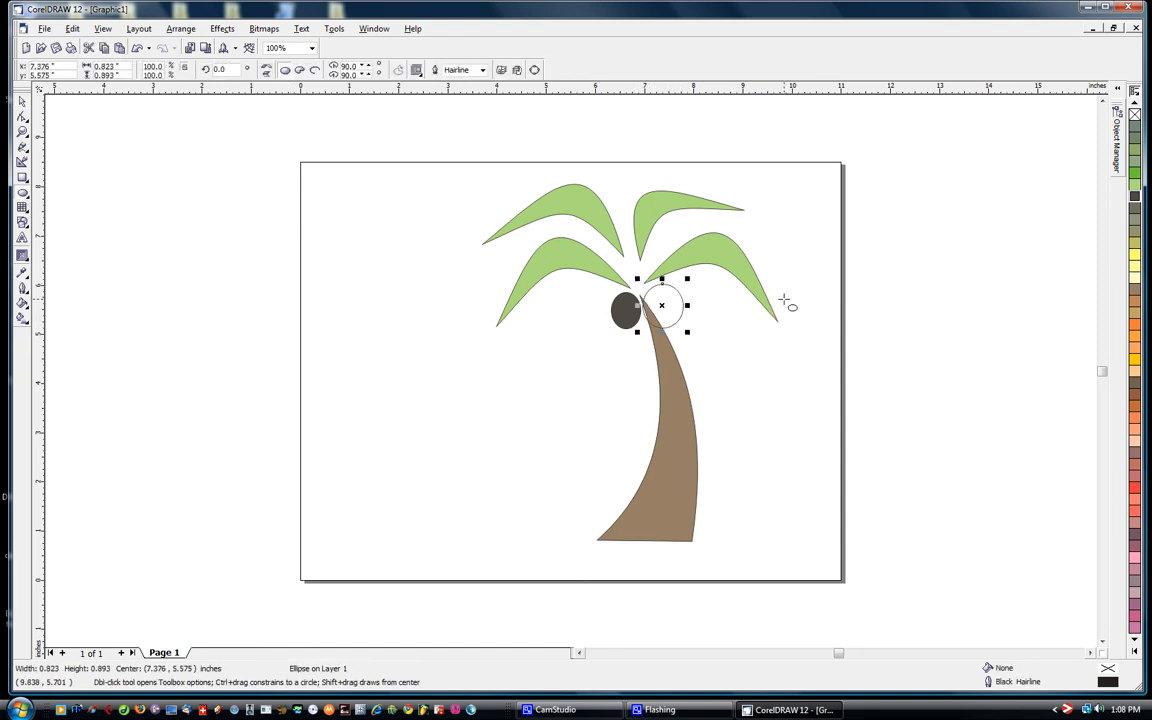
left_click(1137, 200)
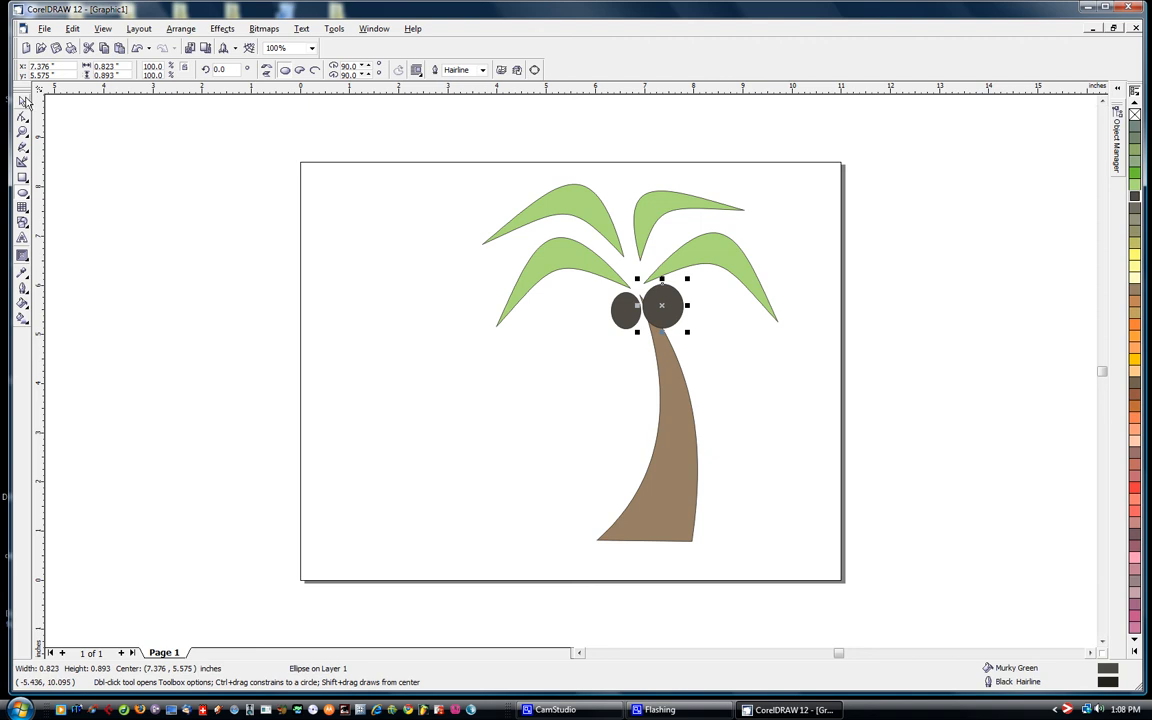
left_click(22, 101)
left_click_drag(686, 333, 675, 325)
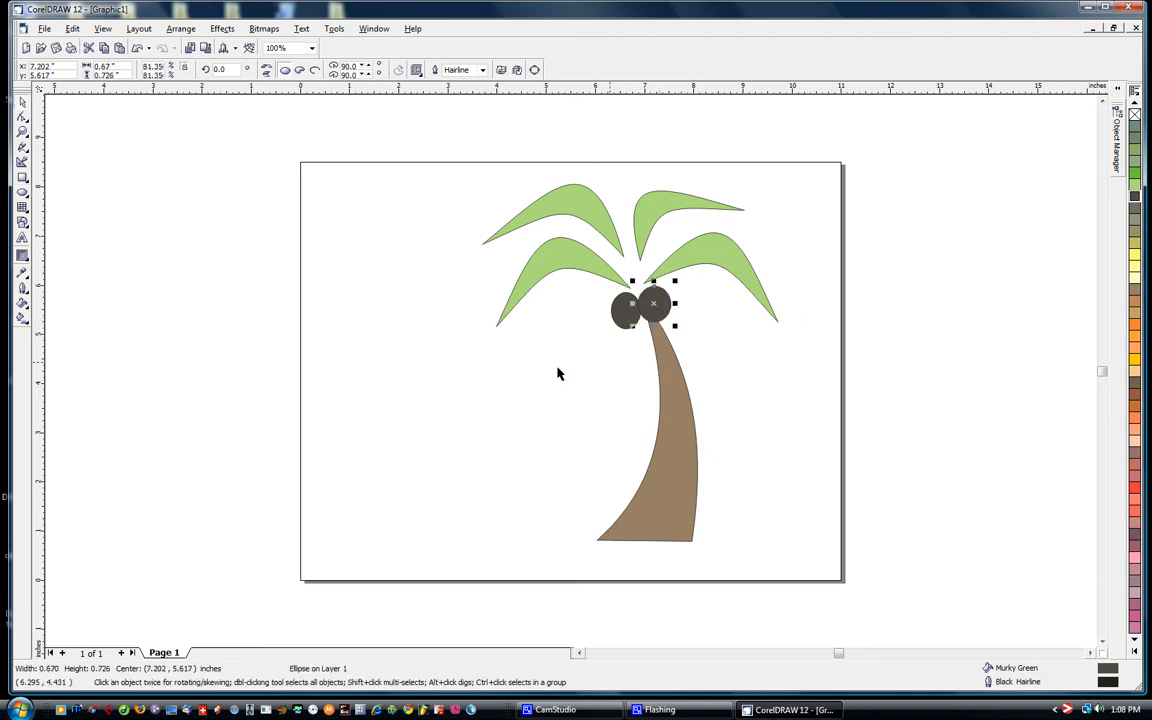
left_click(476, 245)
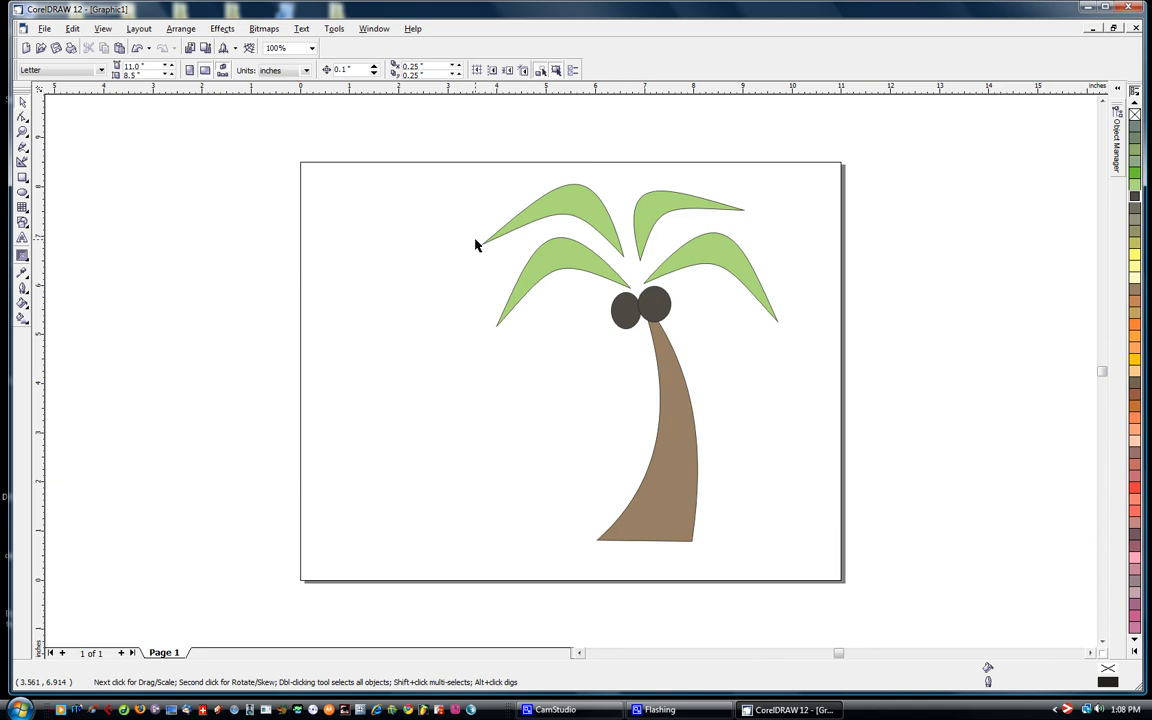